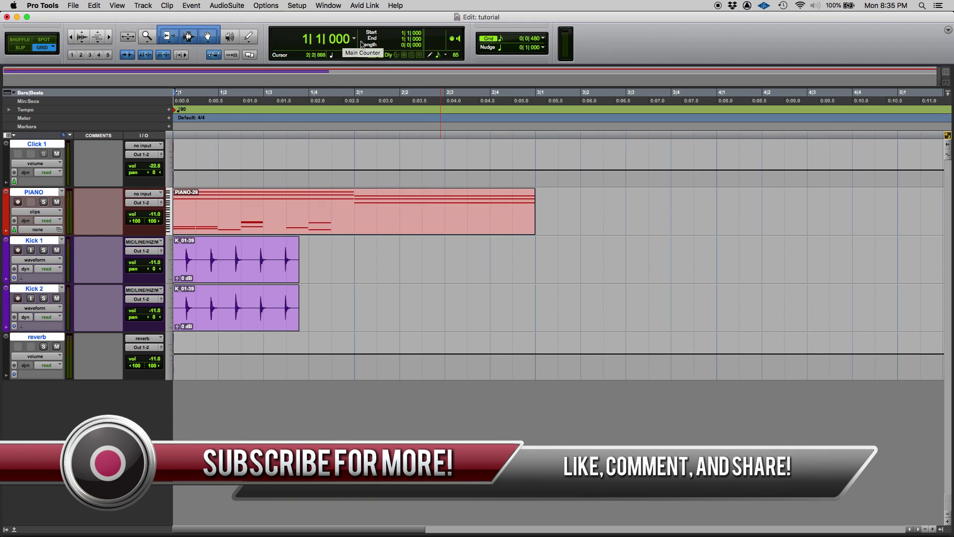
# Step: Check the main counter time format and keep it in Bars|Beats
pyautogui.click(355, 39)
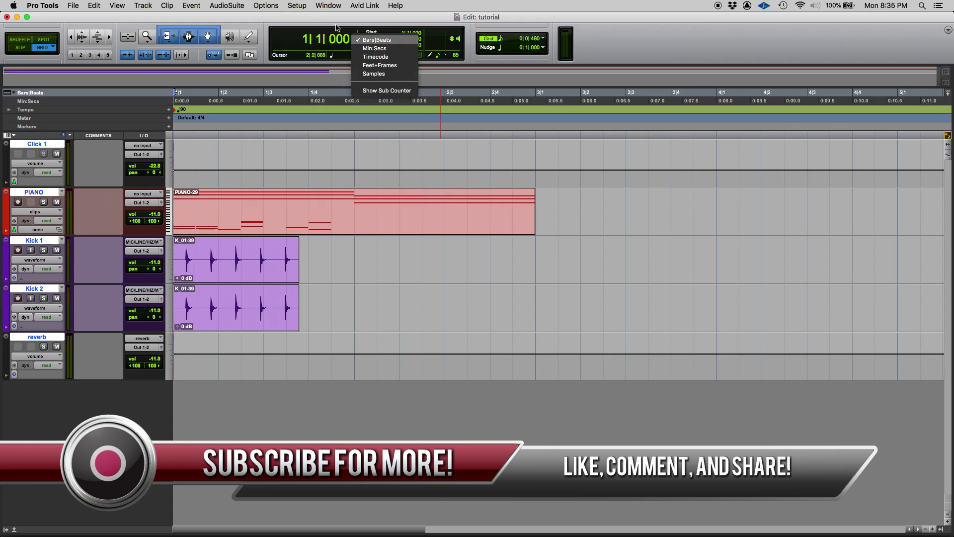
pyautogui.click(336, 26)
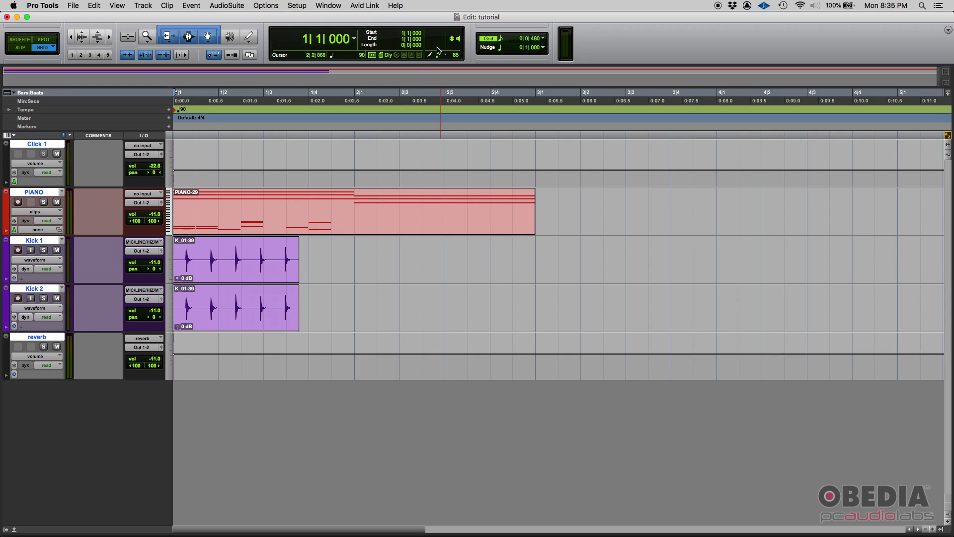
pyautogui.click(355, 39)
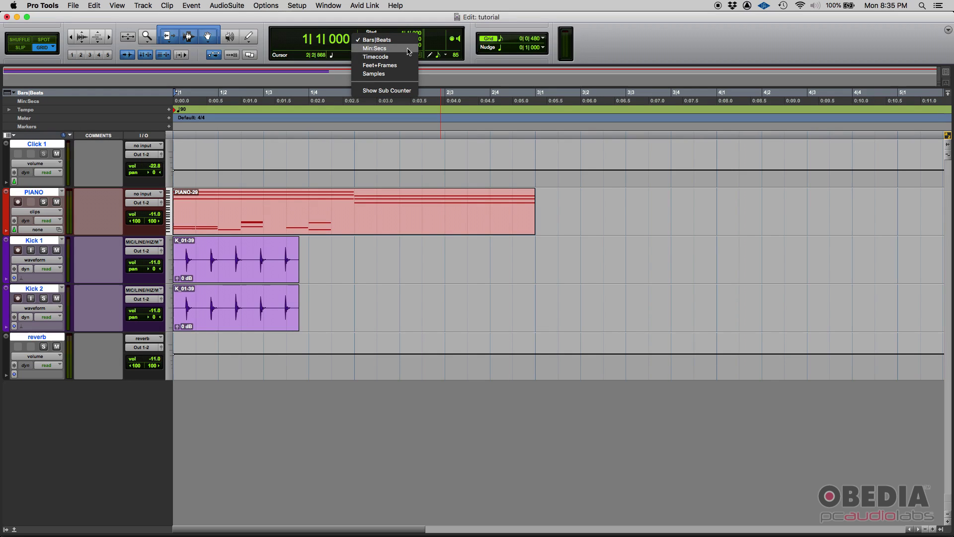
pyautogui.click(618, 43)
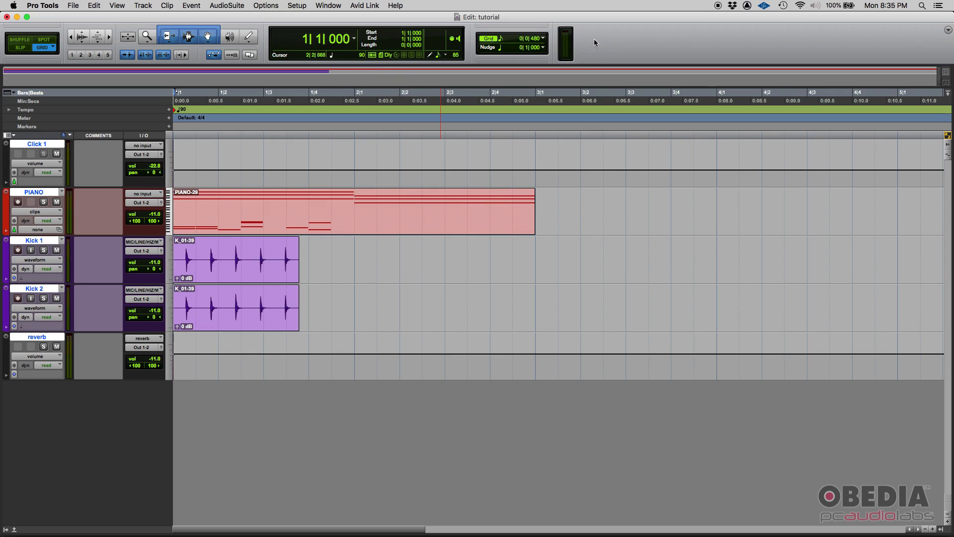
# Step: Drag grid-snapped ranges, including 2|1 to 3|1 on Click 1, leaving the insertion point at 3|1
pyautogui.moveTo(219, 94); pyautogui.dragTo(491, 95)
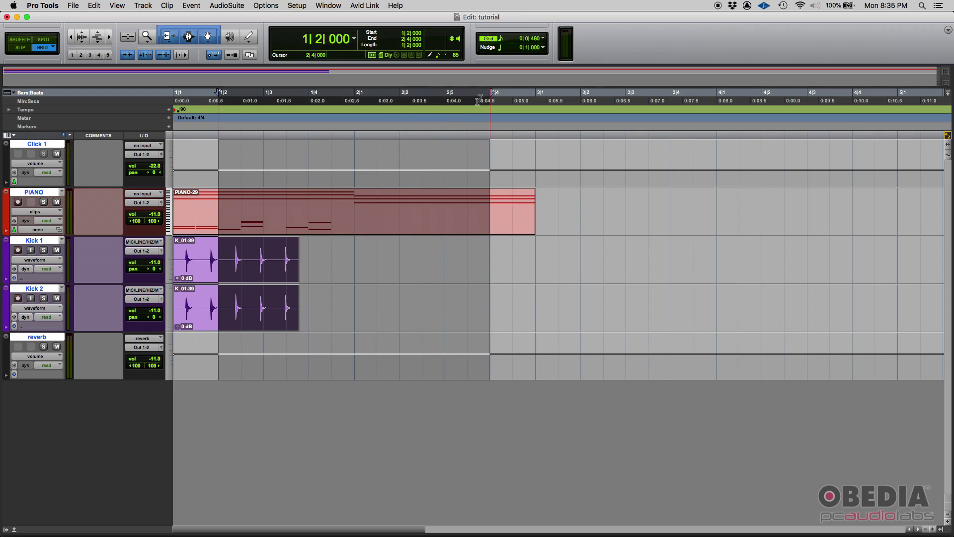
pyautogui.moveTo(536, 154); pyautogui.dragTo(354, 149)
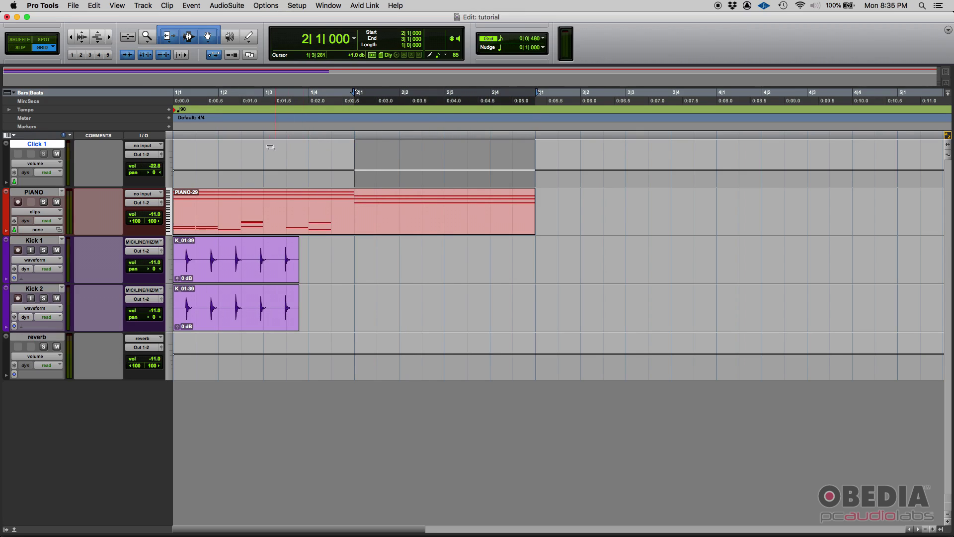
pyautogui.moveTo(263, 156); pyautogui.dragTo(534, 149)
pyautogui.click(530, 158)
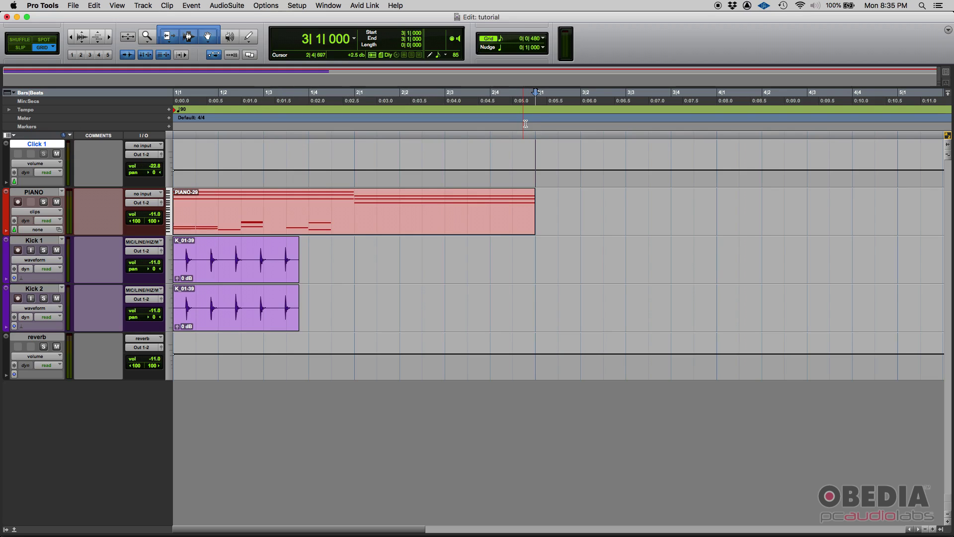
# Step: Select Click 1 from 1|2 to 1|4, then leave the insertion point at 1|3
pyautogui.moveTo(219, 149); pyautogui.dragTo(310, 157)
pyautogui.click(306, 155)
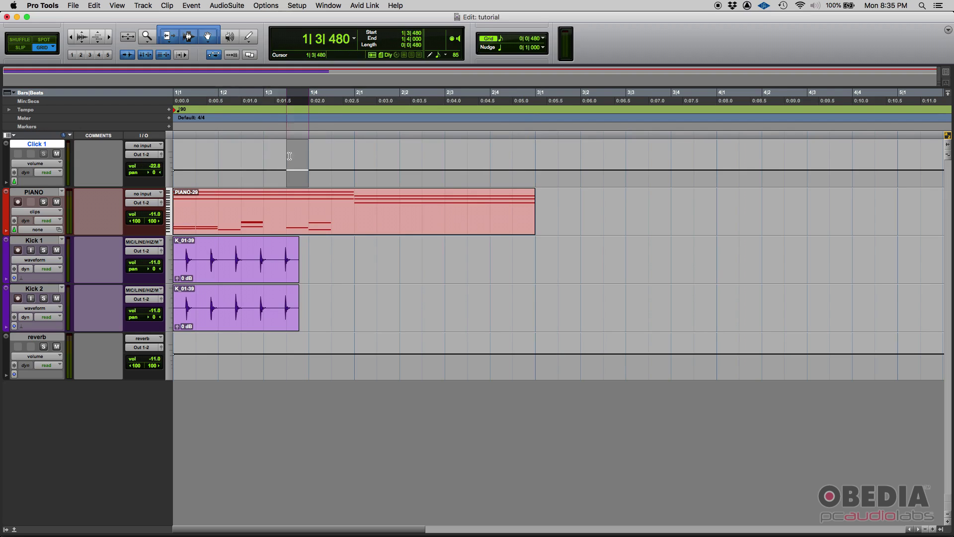
pyautogui.hotkey('ctrl', 'z')
pyautogui.moveTo(229, 156)
pyautogui.mouseDown()
pyautogui.moveTo(182, 156)
pyautogui.moveTo(264, 155)
pyautogui.moveTo(221, 155)
pyautogui.mouseUp()
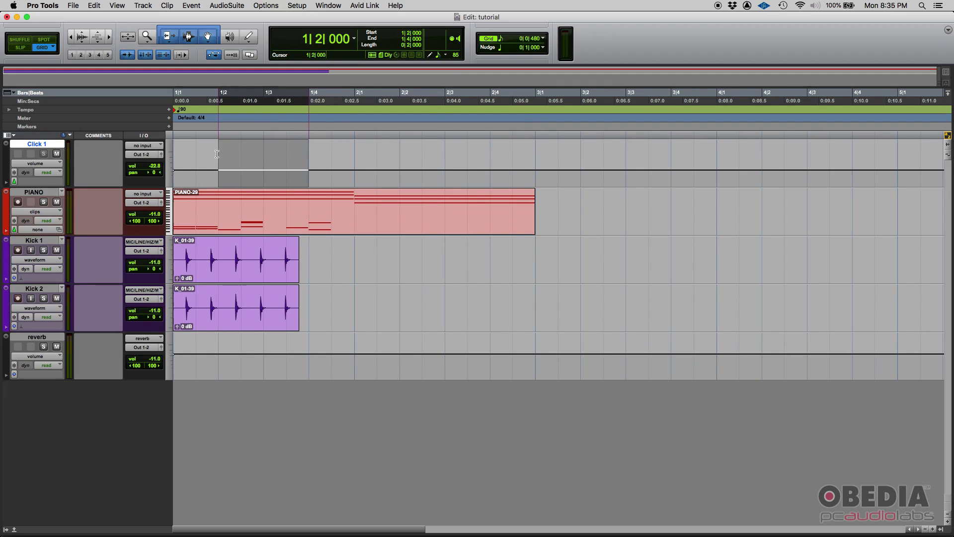
pyautogui.moveTo(304, 153); pyautogui.dragTo(347, 155)
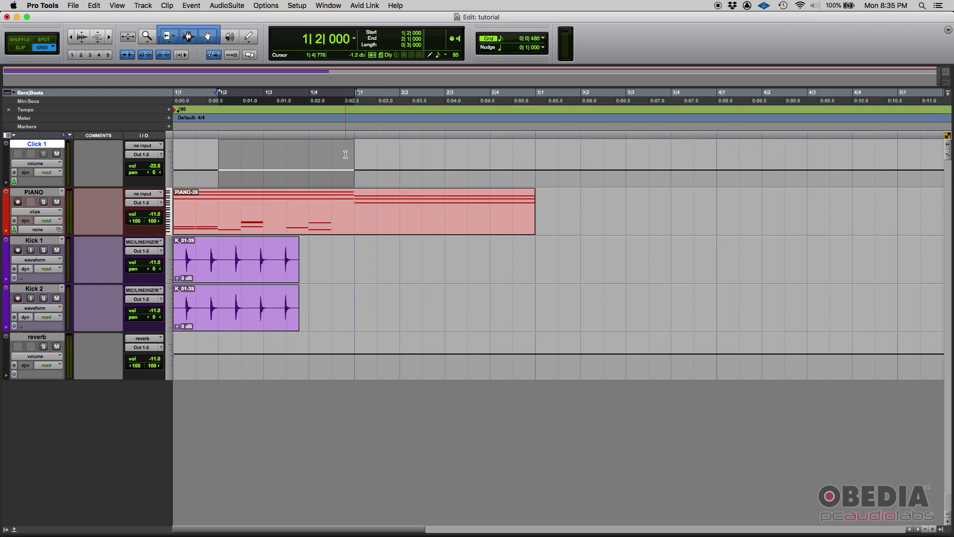
pyautogui.click(267, 151)
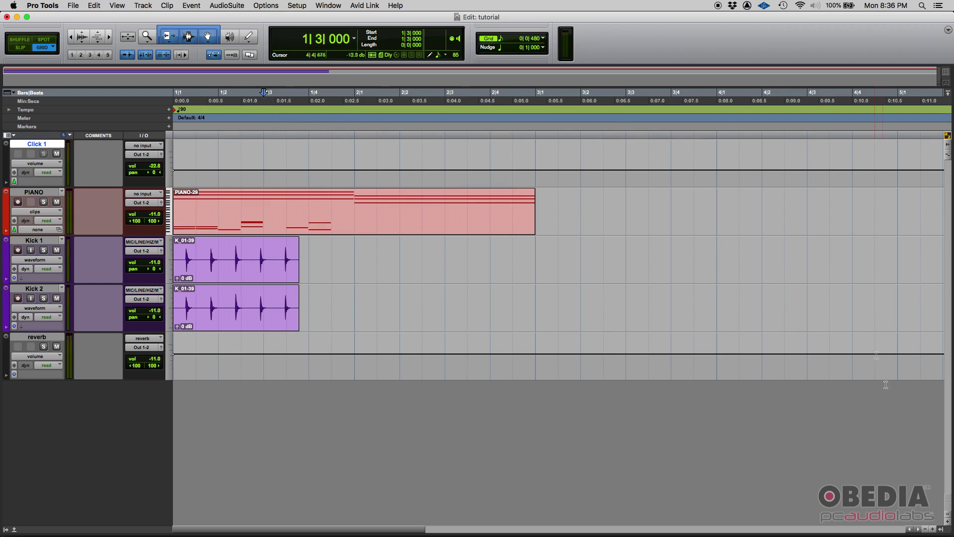
# Step: Zoom the timeline in and out, then select Click 1 from 1|1 to 1|3|480
pyautogui.click(933, 530)
pyautogui.click(932, 529)
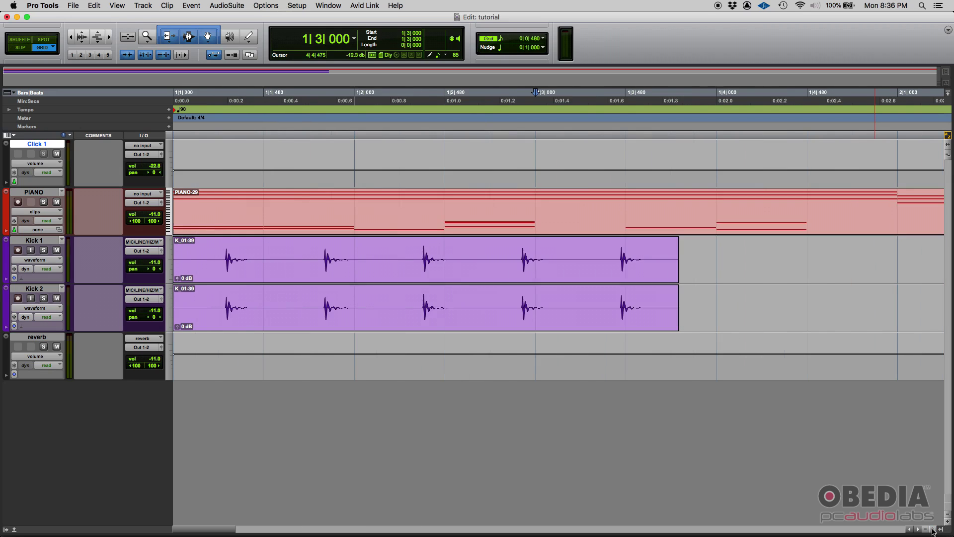
pyautogui.click(926, 530)
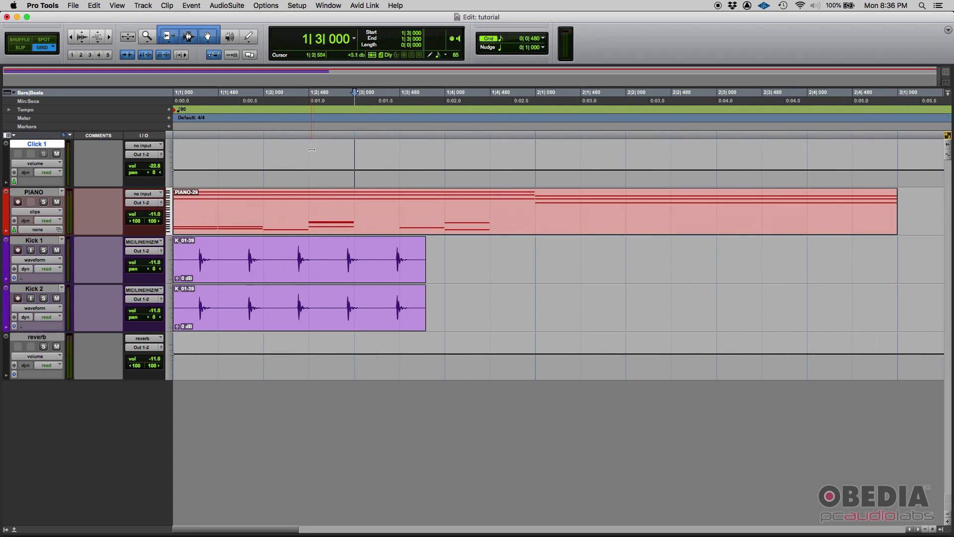
pyautogui.press('super+bracketleft')
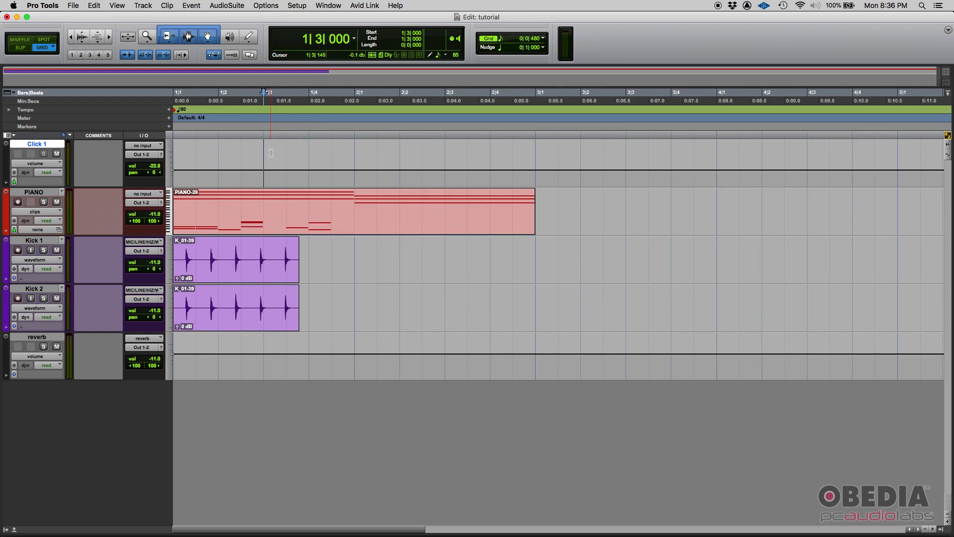
pyautogui.press('super+bracketright')
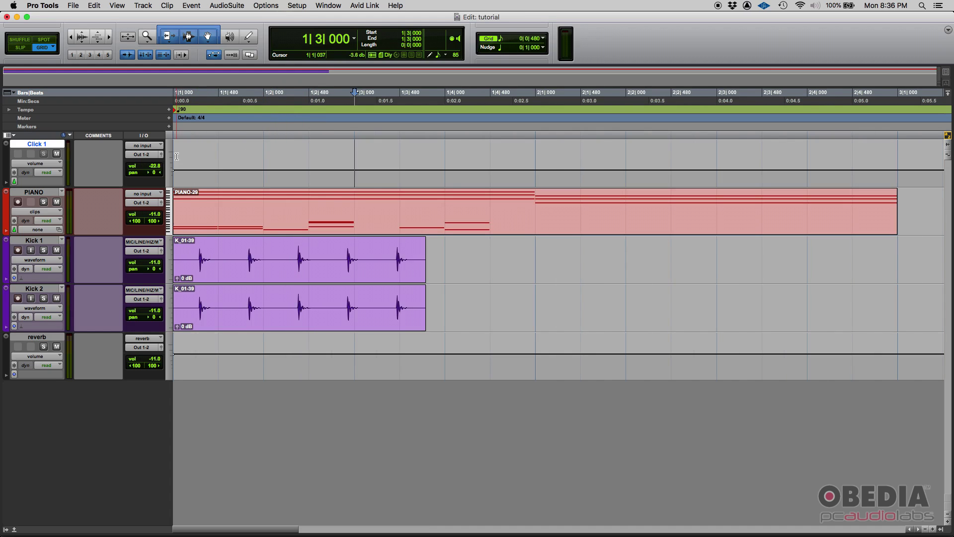
pyautogui.moveTo(176, 156); pyautogui.dragTo(519, 155)
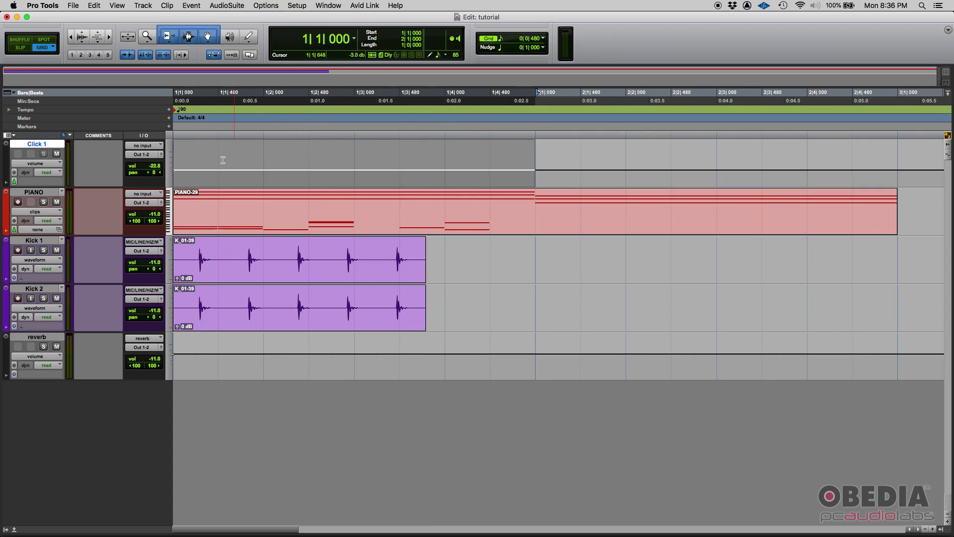
# Step: Step the insertion point along Click 1 in eighth-note increments up to 2|2
pyautogui.click(183, 157)
pyautogui.click(219, 157)
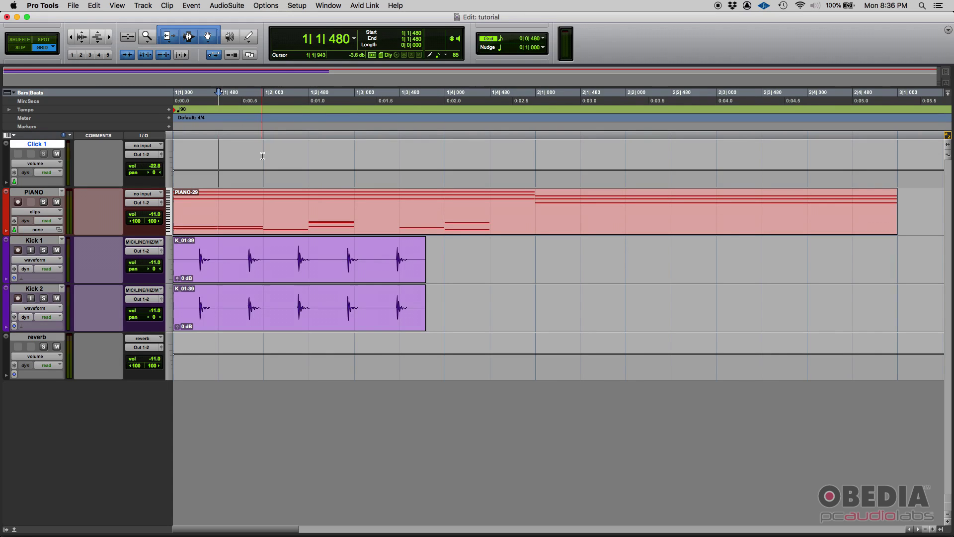
pyautogui.click(263, 156)
pyautogui.click(309, 156)
pyautogui.click(351, 155)
pyautogui.click(395, 155)
pyautogui.click(442, 156)
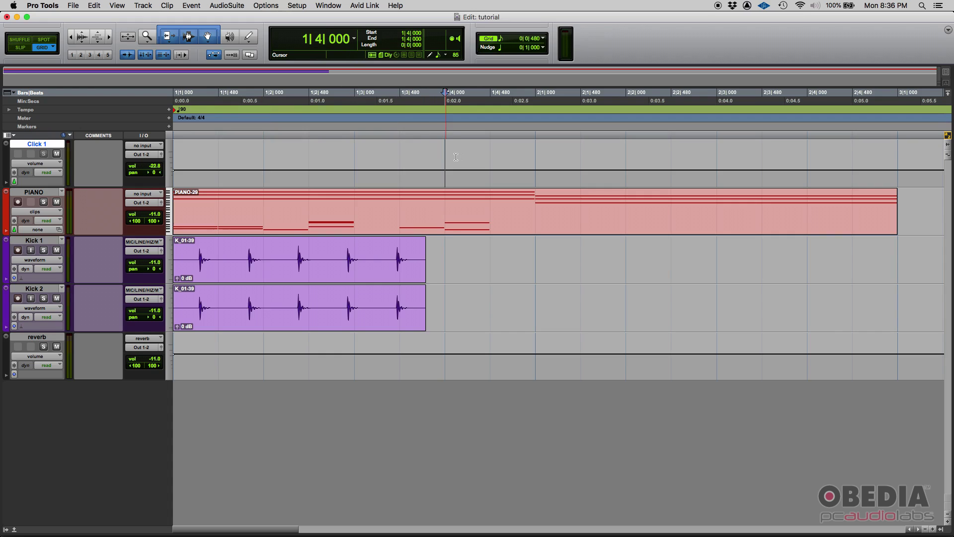
pyautogui.click(484, 156)
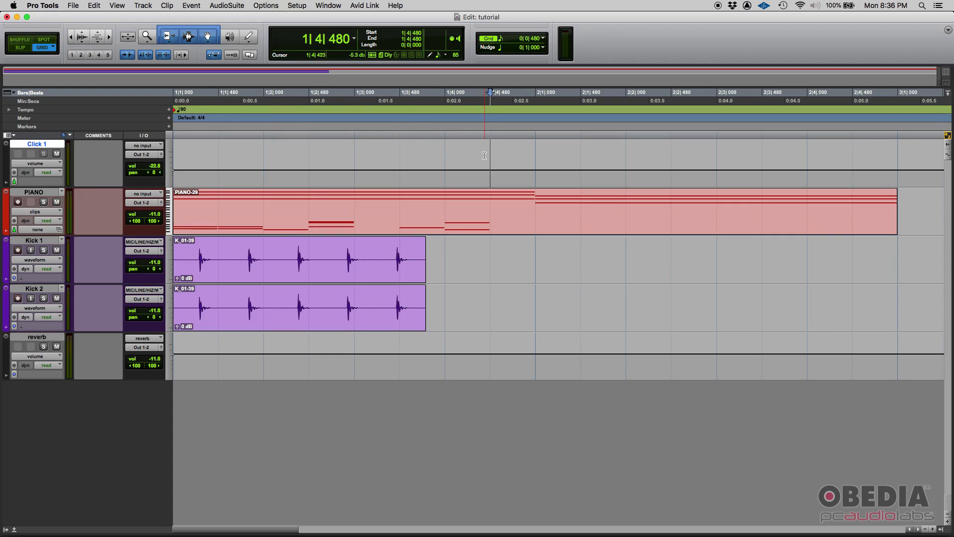
pyautogui.click(534, 157)
pyautogui.click(626, 157)
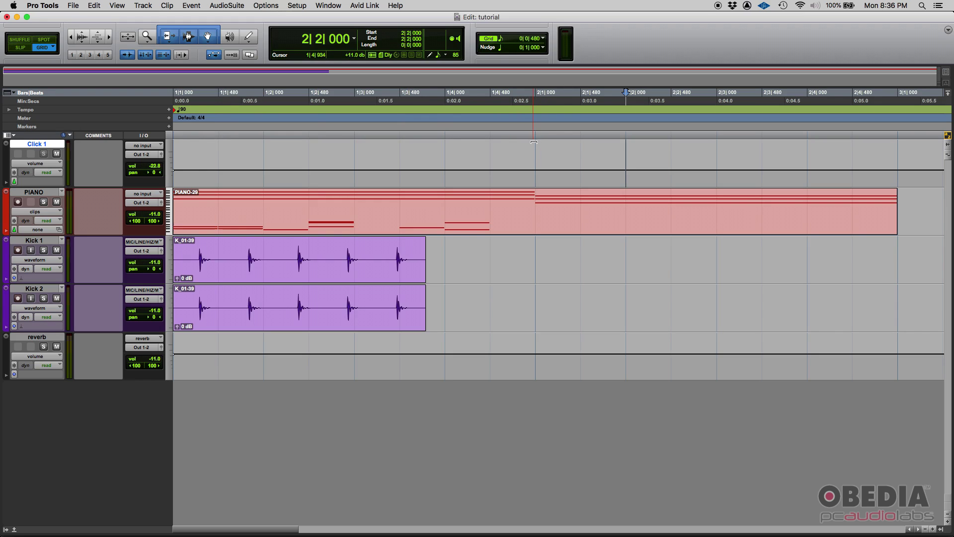
# Step: Zoom out to five bars and select all of bar 1 on Click 1, 1|1 to 2|1
pyautogui.press('super+bracketleft')
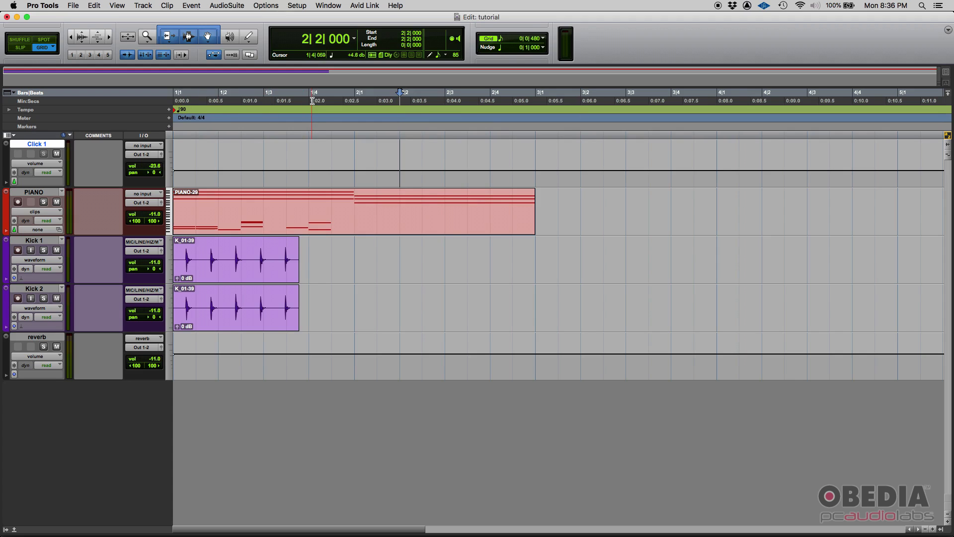
pyautogui.moveTo(304, 153); pyautogui.dragTo(173, 149)
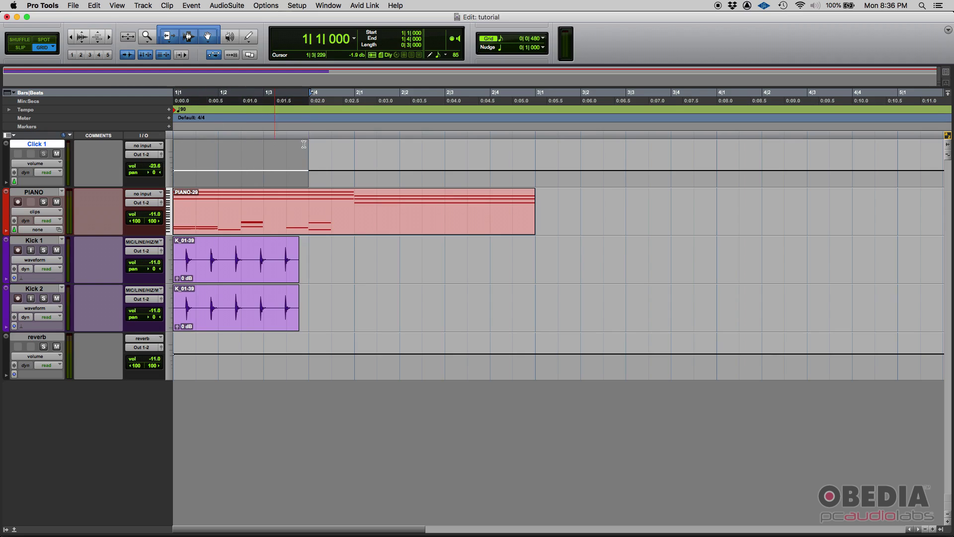
pyautogui.moveTo(350, 156); pyautogui.dragTo(182, 136)
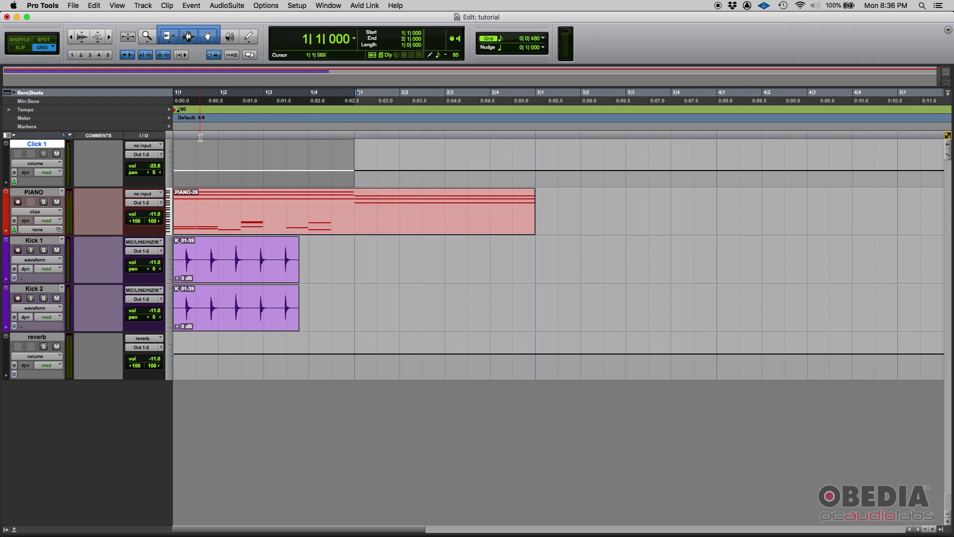
# Step: Collapse the selection to 1|2, hide and reshow the grid lines, and show the grid values
pyautogui.click(219, 151)
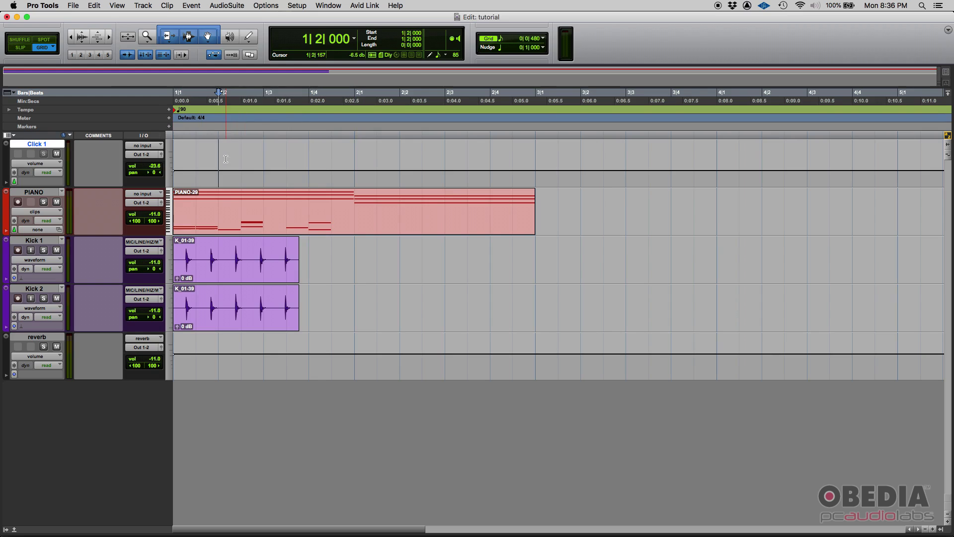
pyautogui.click(488, 39)
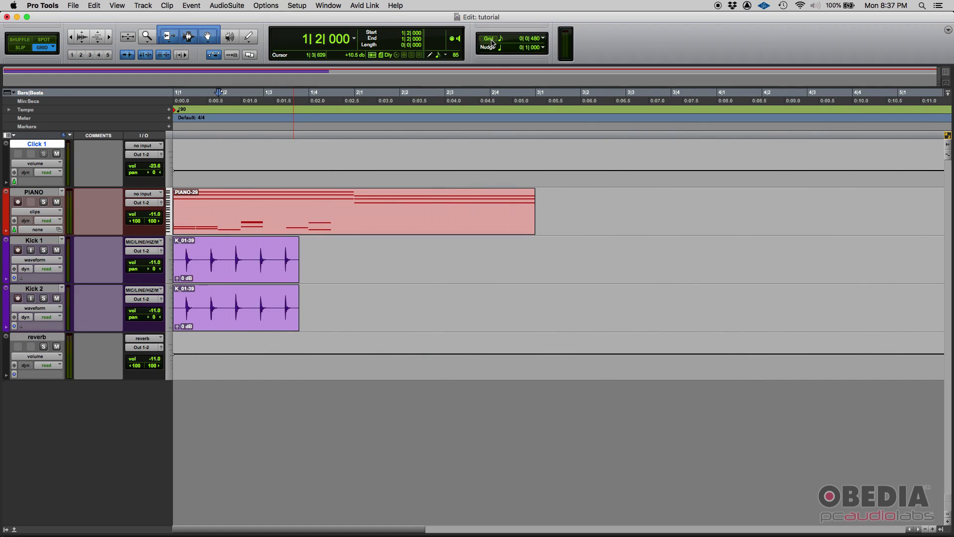
pyautogui.click(492, 42)
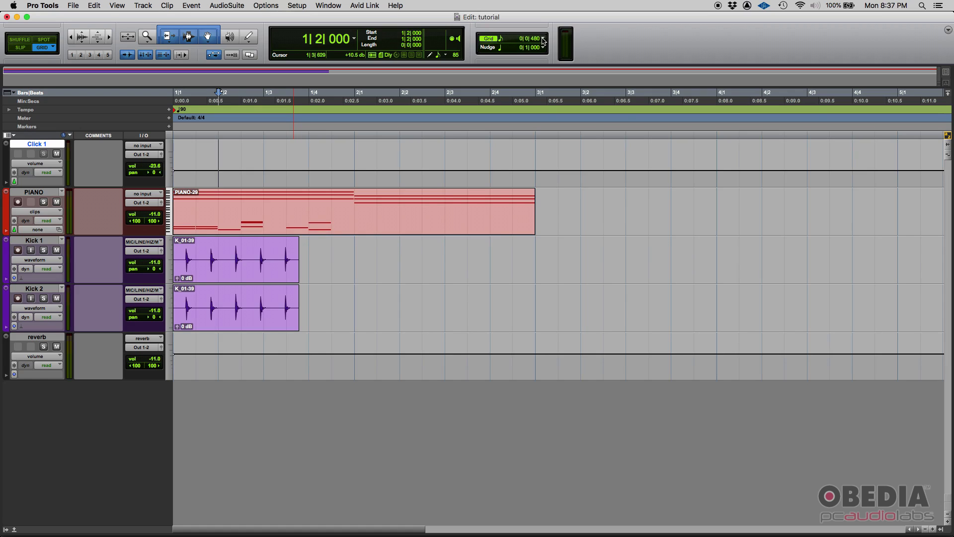
pyautogui.click(544, 39)
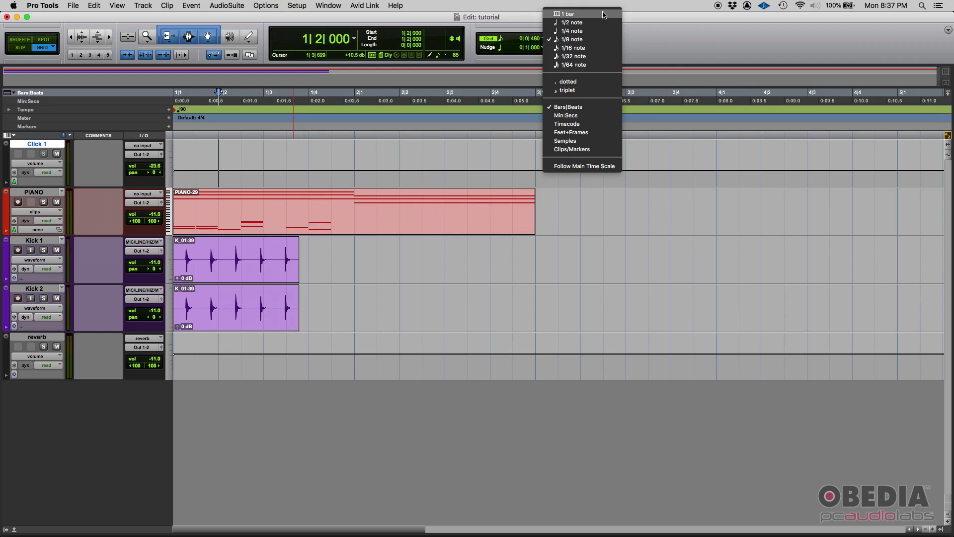
# Step: Set the grid to 1 bar and test bar-length selections on Click 1
pyautogui.click(604, 15)
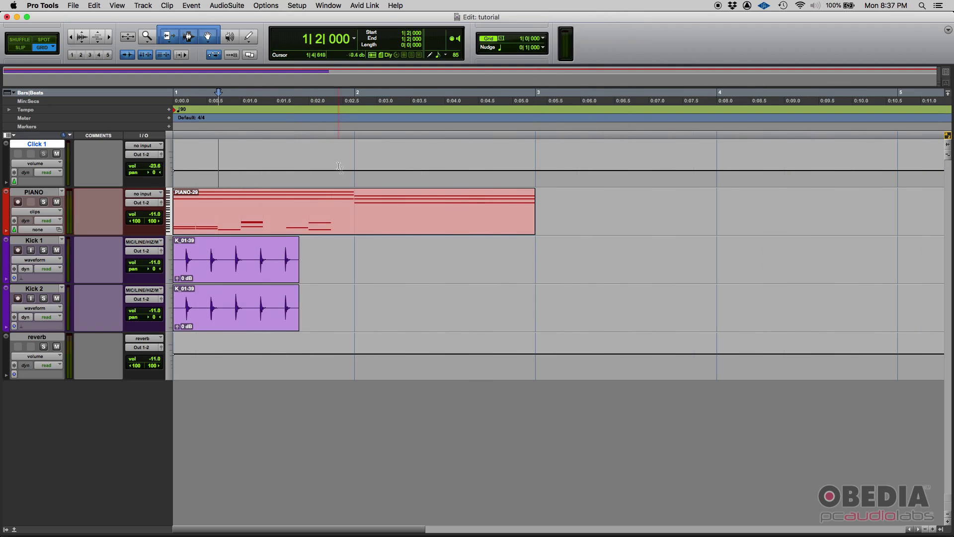
pyautogui.moveTo(354, 149); pyautogui.dragTo(188, 148)
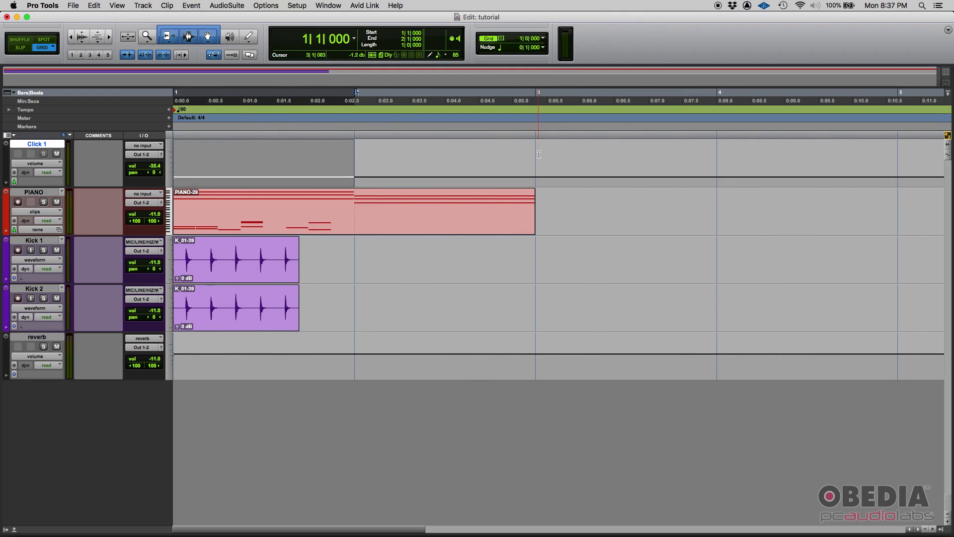
pyautogui.moveTo(537, 154); pyautogui.dragTo(702, 160)
pyautogui.click(716, 160)
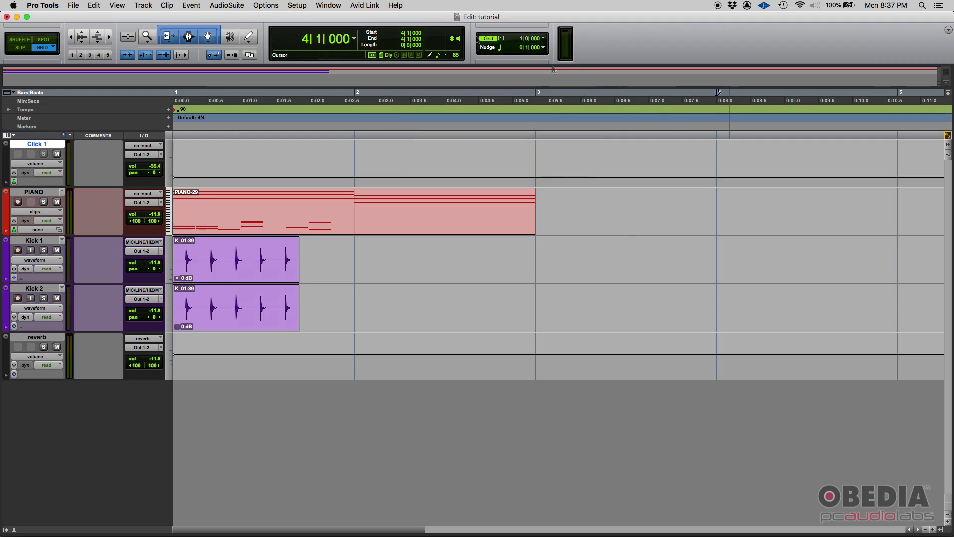
# Step: Switch the grid to a half note and select Click 1 from bar 1 to bar 2
pyautogui.click(541, 40)
pyautogui.click(566, 50)
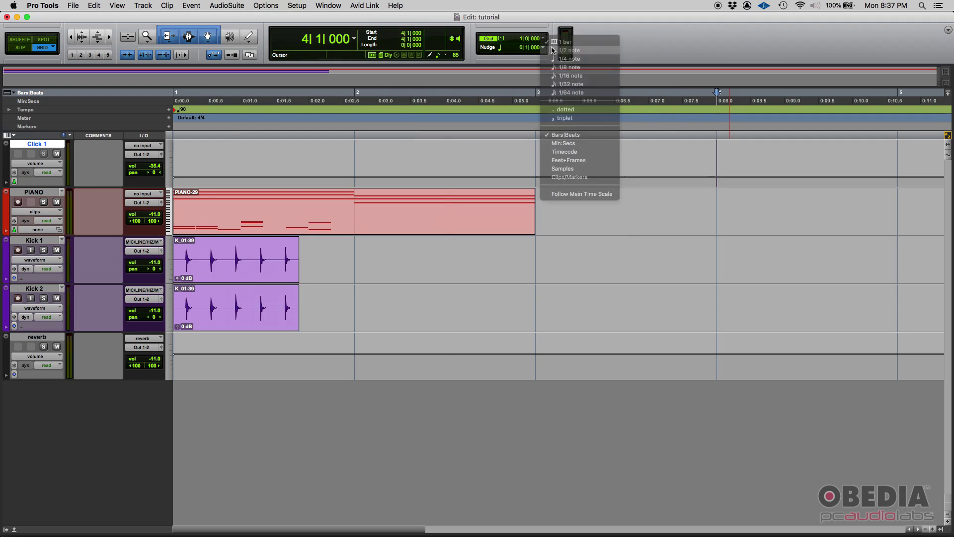
pyautogui.click(353, 158)
pyautogui.hotkey('shift', 'Return')
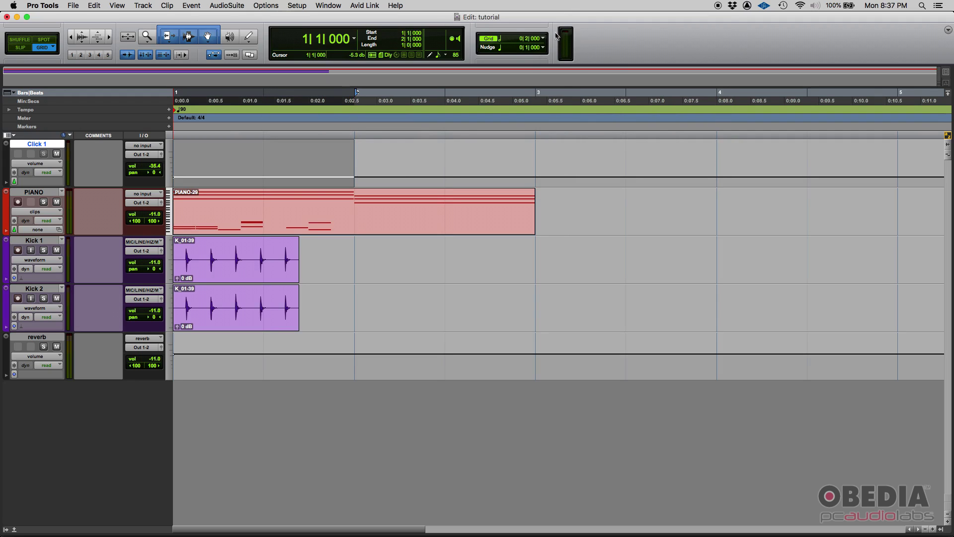
# Step: Set a quarter-note grid, select bar 1, and snap the insertion point to 1|3 and 2|1
pyautogui.click(544, 39)
pyautogui.click(563, 47)
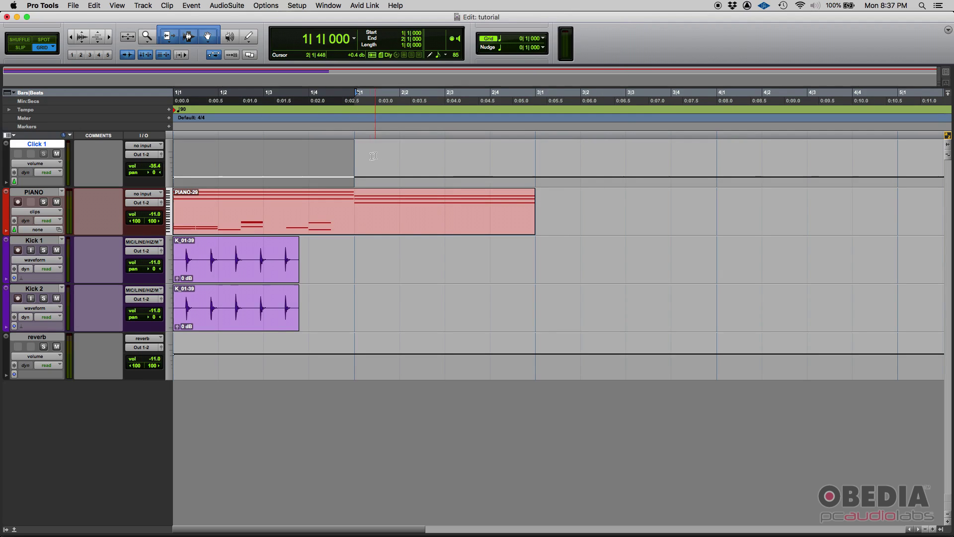
pyautogui.moveTo(353, 159); pyautogui.dragTo(171, 159)
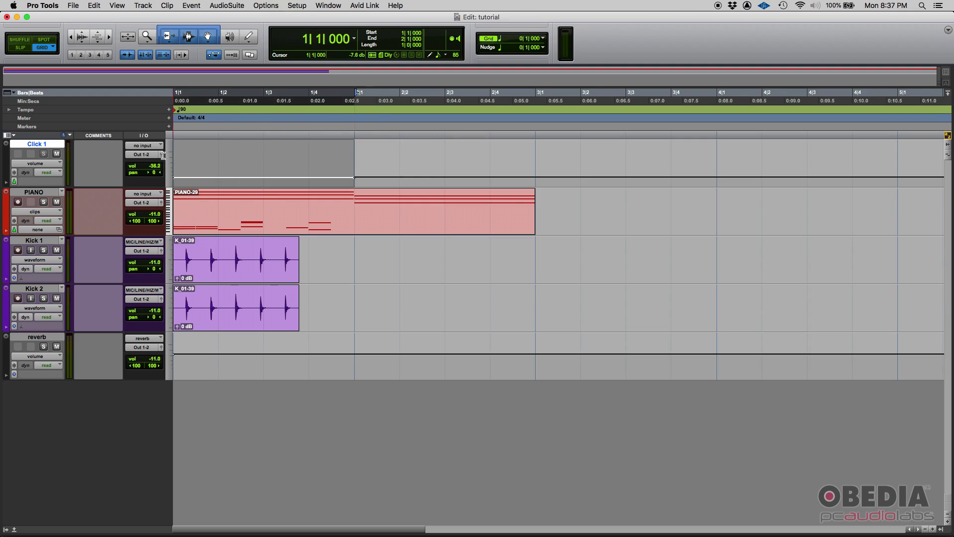
pyautogui.click(245, 155)
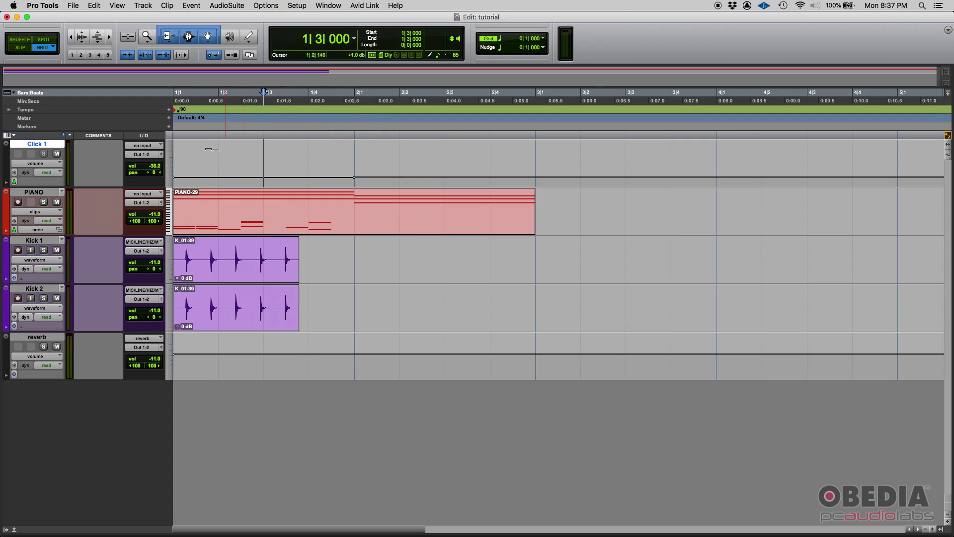
pyautogui.click(354, 155)
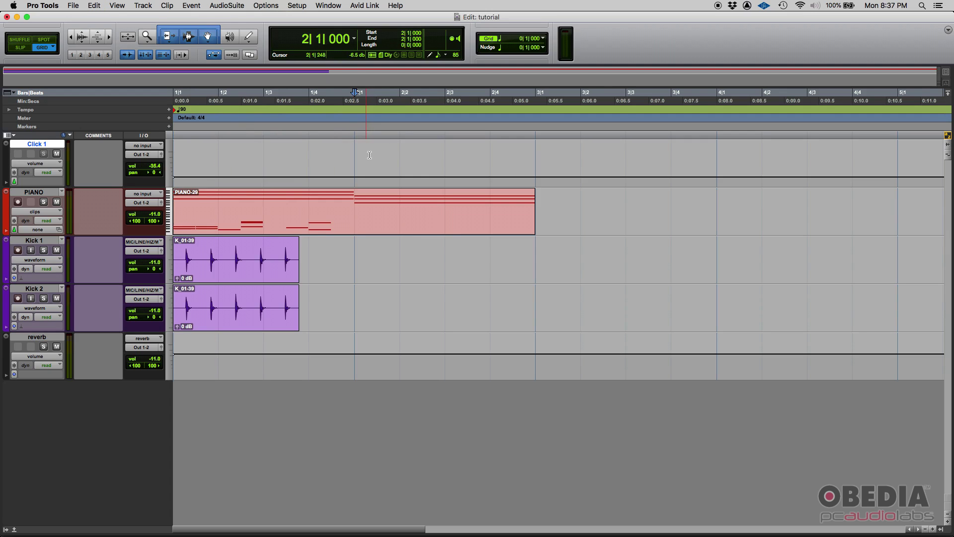
# Step: Step the grid through eighth, sixteenth and thirty-second notes, reselecting bar 1 on Click 1
pyautogui.click(543, 39)
pyautogui.click(573, 48)
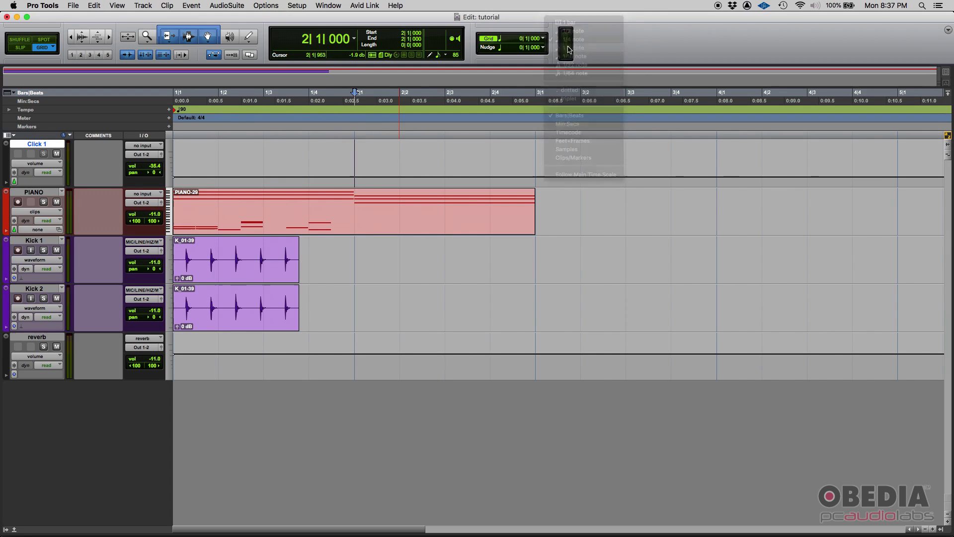
pyautogui.hotkey('shift', 'Return')
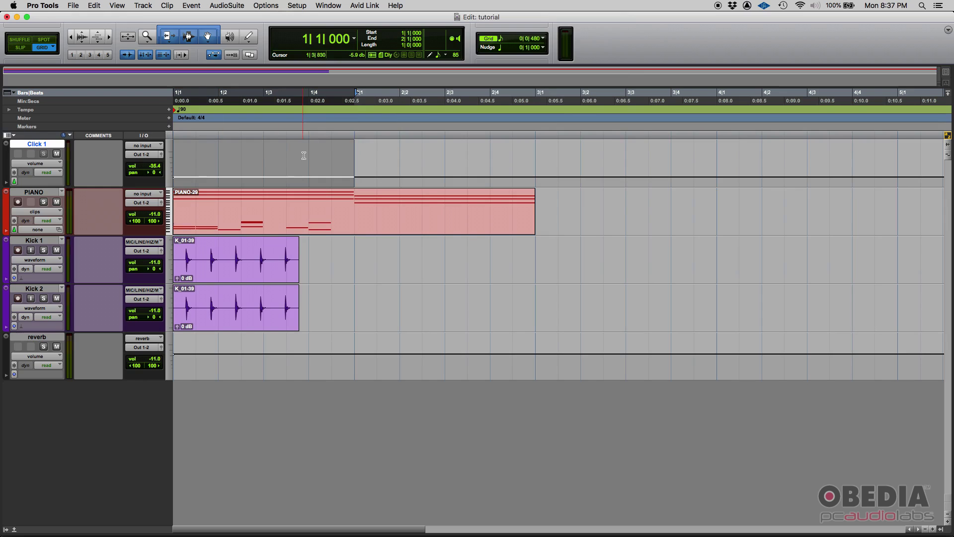
pyautogui.click(544, 39)
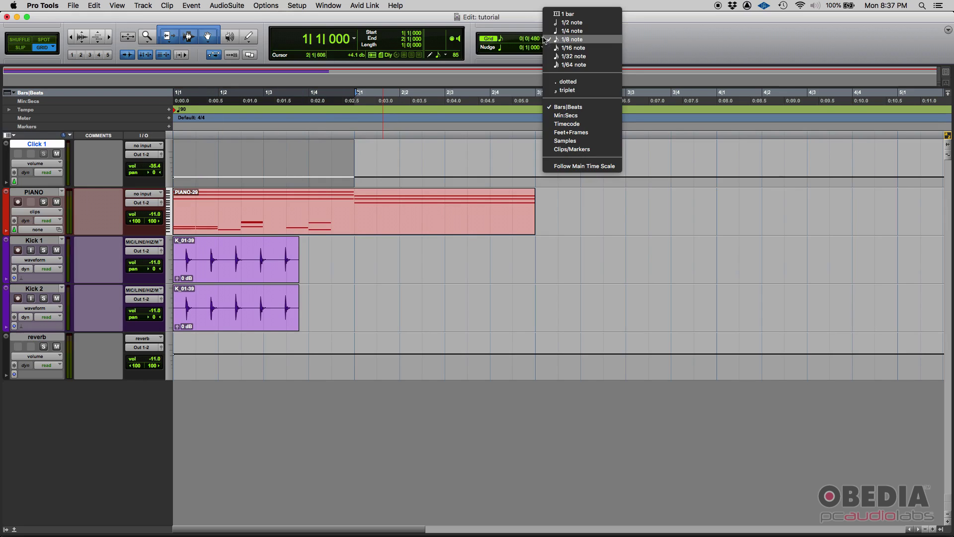
pyautogui.click(563, 49)
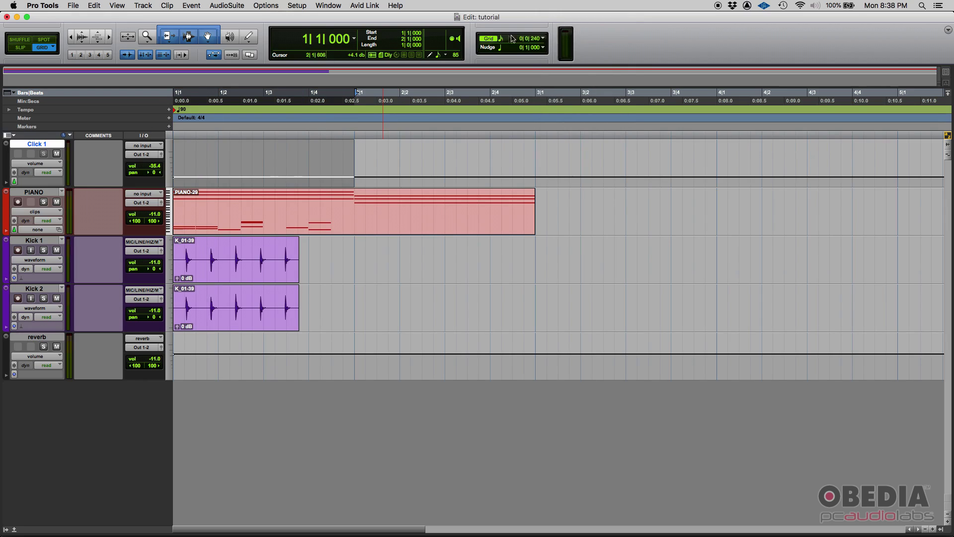
pyautogui.click(545, 40)
pyautogui.click(554, 48)
pyautogui.click(544, 41)
pyautogui.press('Escape')
# Step: Return the grid to eighth notes and place the insertion point at 1|3
pyautogui.click(543, 38)
pyautogui.click(569, 15)
pyautogui.click(268, 150)
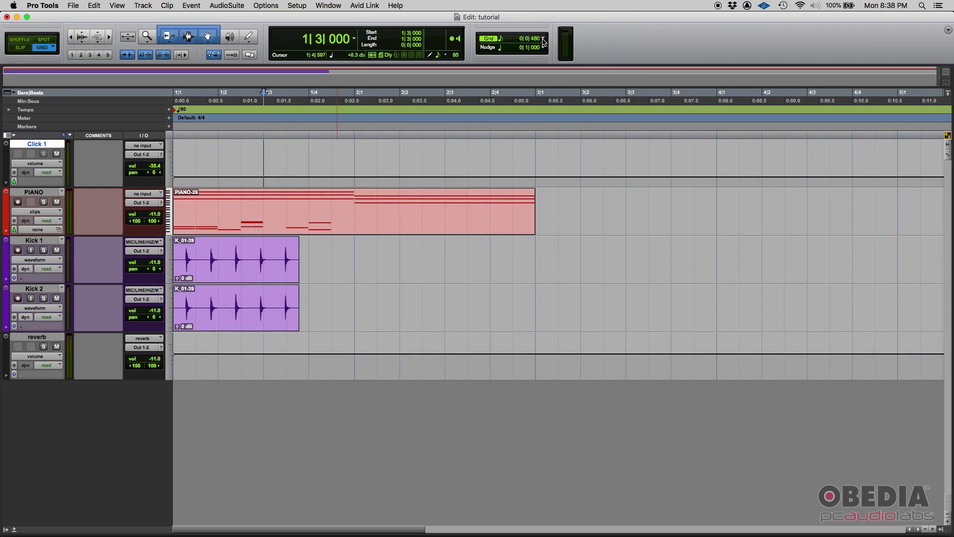
pyautogui.click(543, 38)
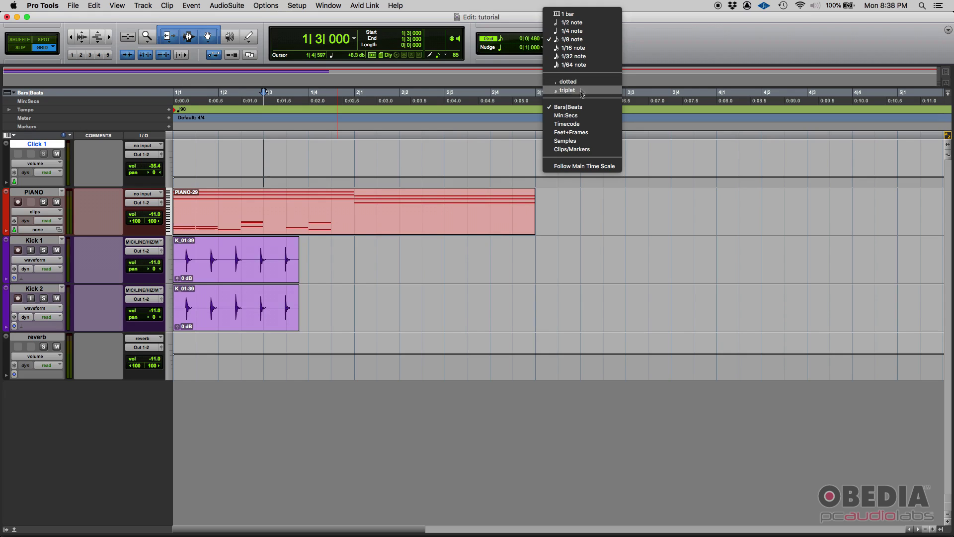
# Step: Set an eighth-note triplet grid and drag triplet-snapped ranges on Click 1 ending at 2|1
pyautogui.click(567, 90)
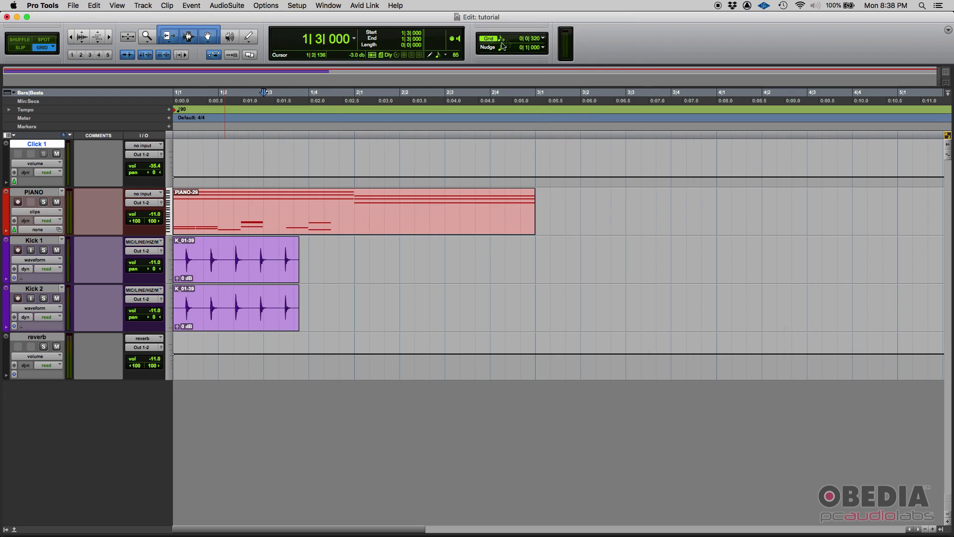
pyautogui.click(541, 38)
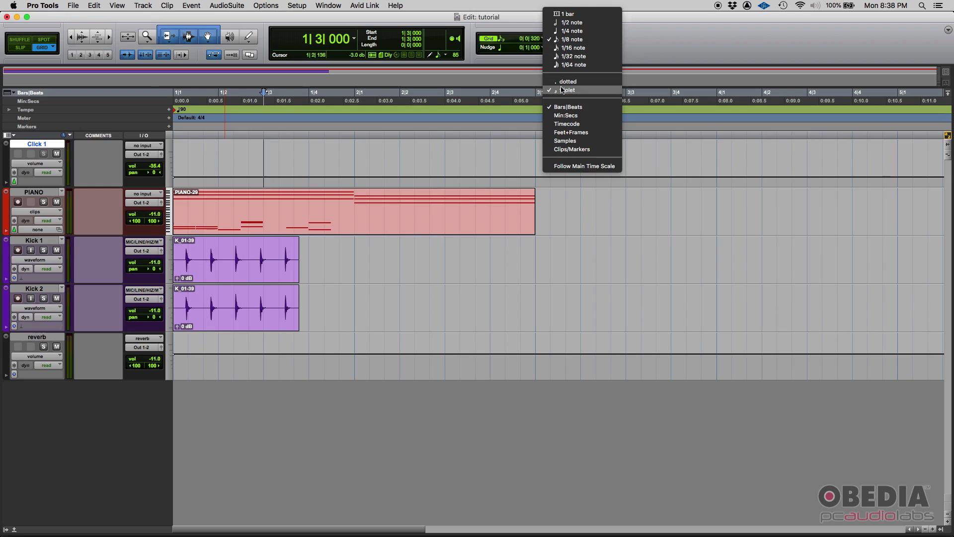
pyautogui.click(215, 155)
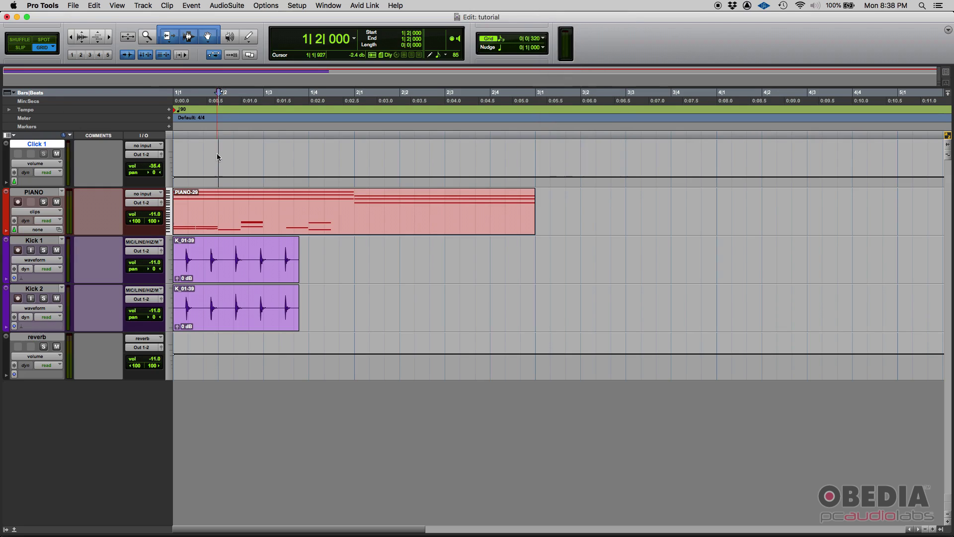
pyautogui.moveTo(217, 155); pyautogui.dragTo(164, 155)
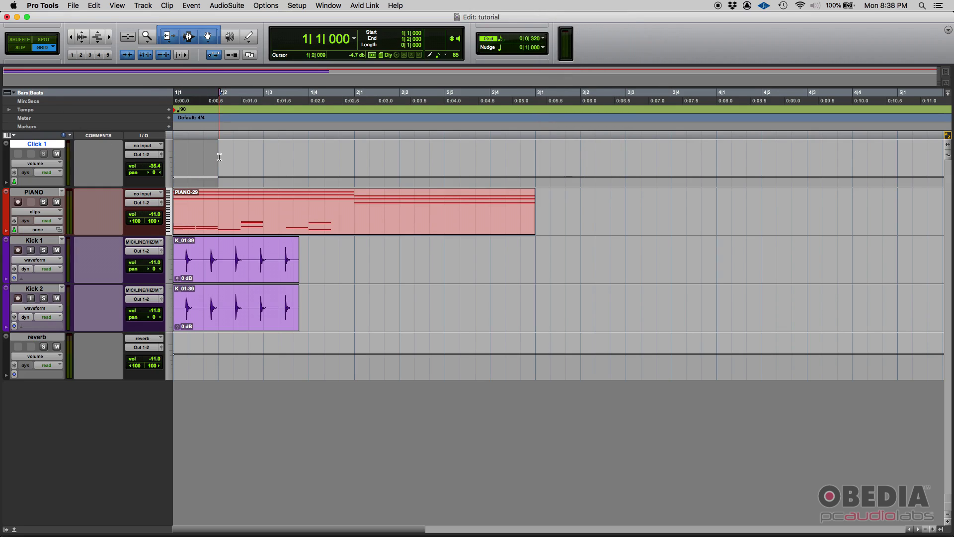
pyautogui.moveTo(178, 154); pyautogui.dragTo(352, 157)
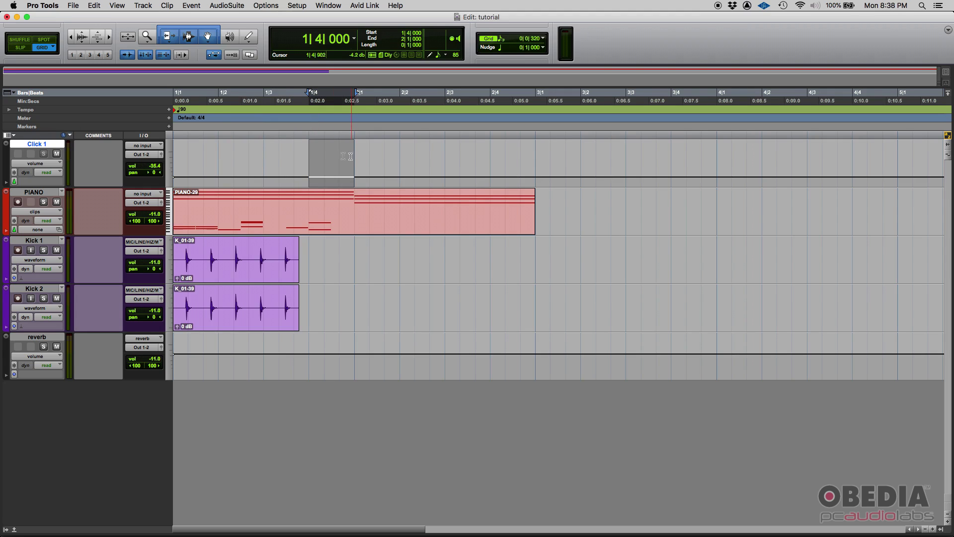
pyautogui.click(355, 159)
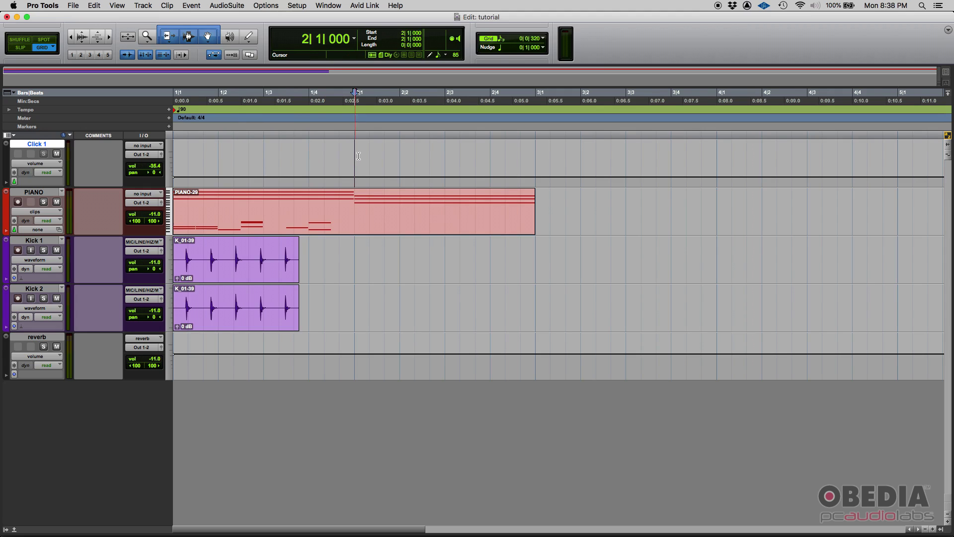
# Step: Test a dotted eighth grid (0|0|720) at 1|4|720, then turn Dotted back off
pyautogui.moveTo(355, 157); pyautogui.dragTo(173, 156)
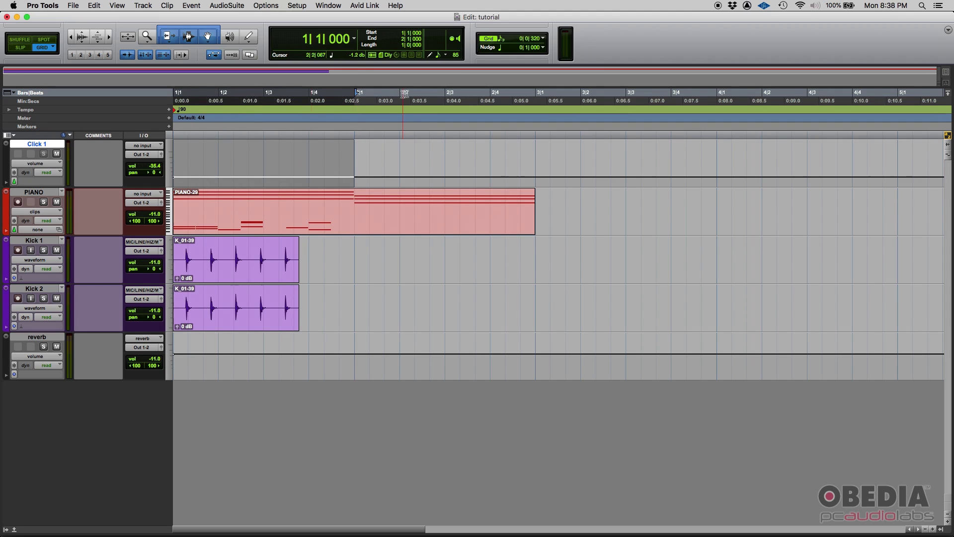
pyautogui.click(543, 42)
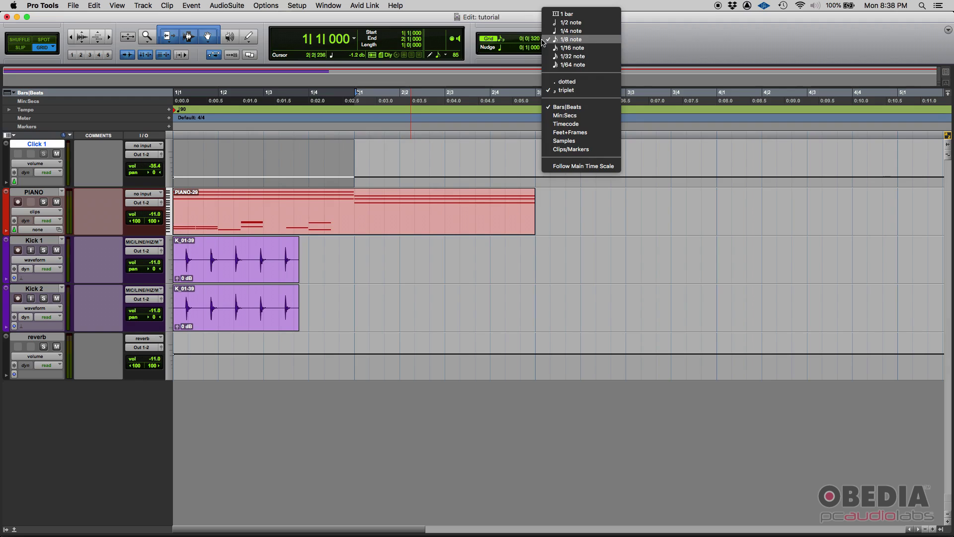
pyautogui.click(562, 88)
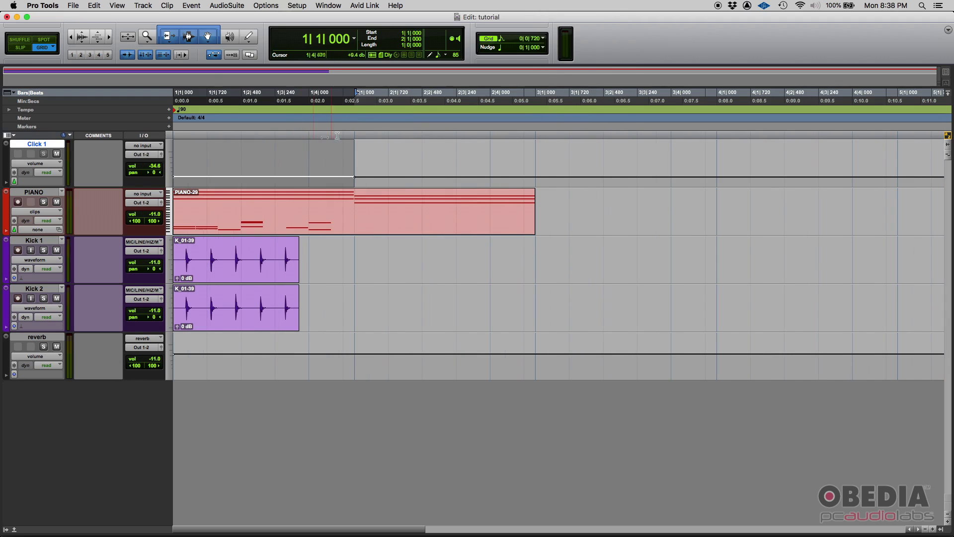
pyautogui.click(343, 95)
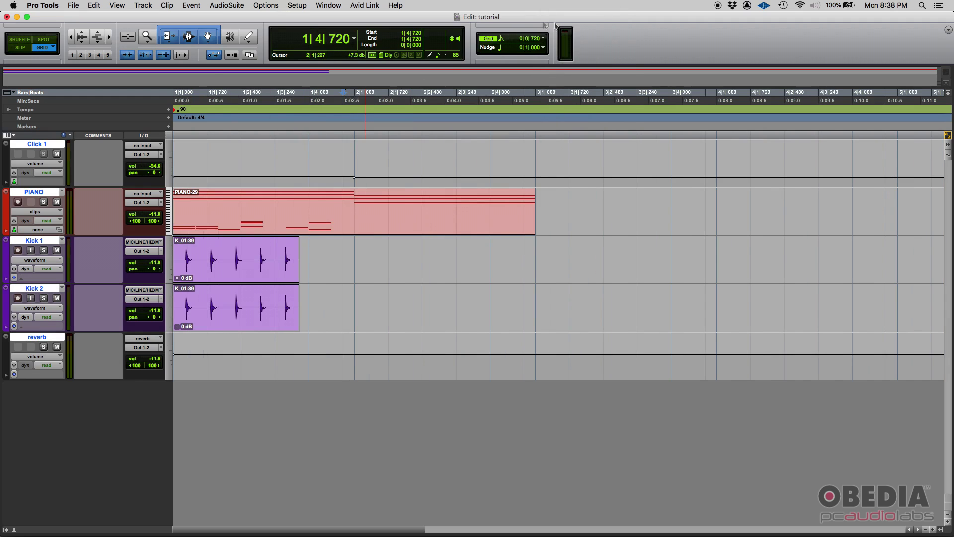
pyautogui.click(543, 39)
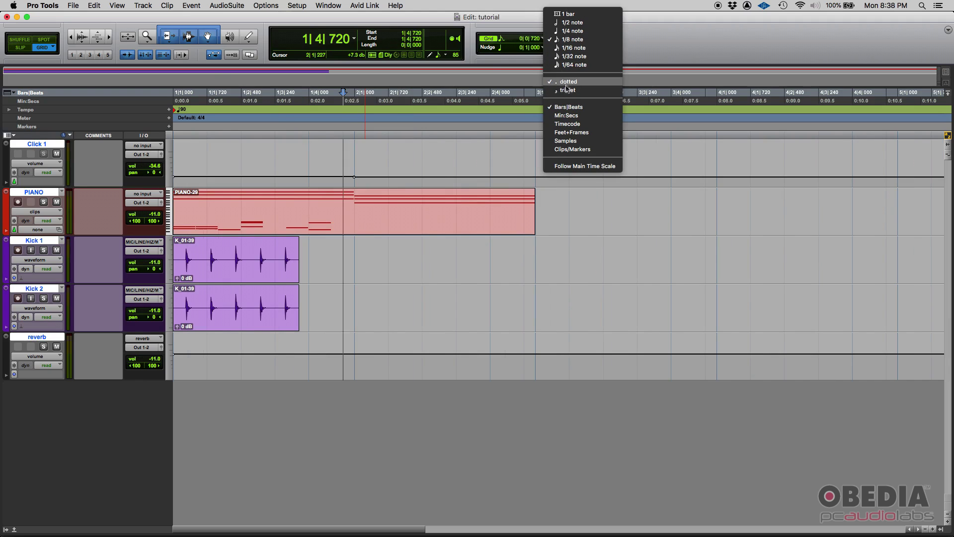
pyautogui.click(569, 83)
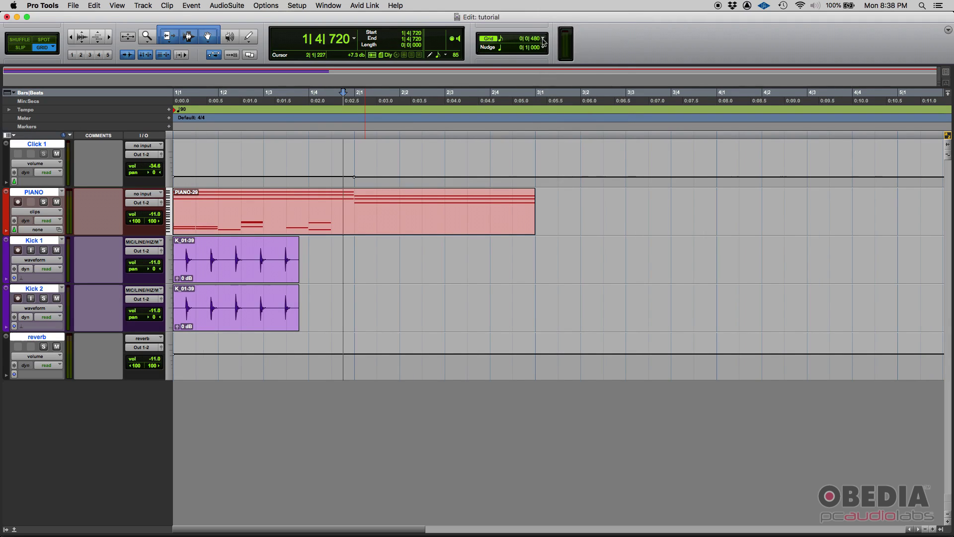
pyautogui.click(544, 39)
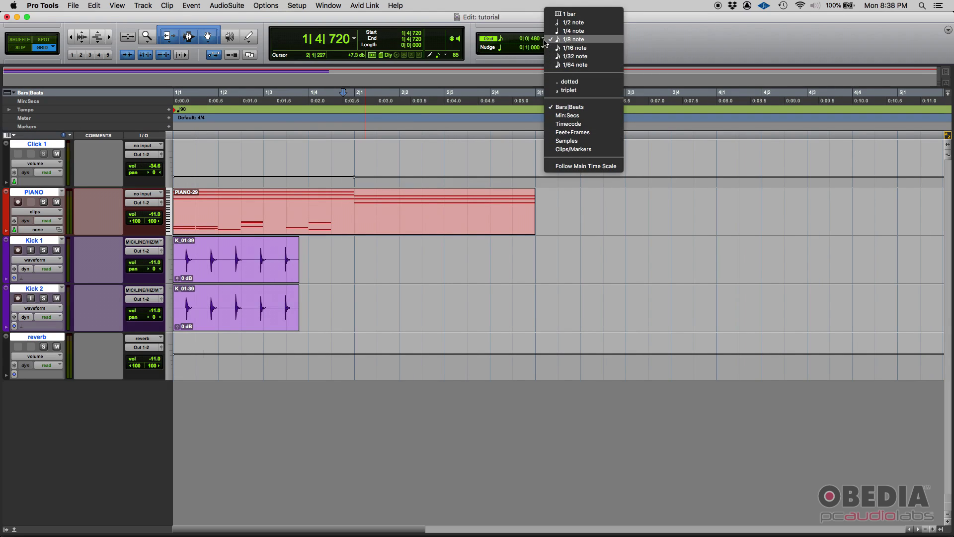
# Step: Switch the grid to Min:Secs, trying 500 msec before settling on 100 msec
pyautogui.click(585, 115)
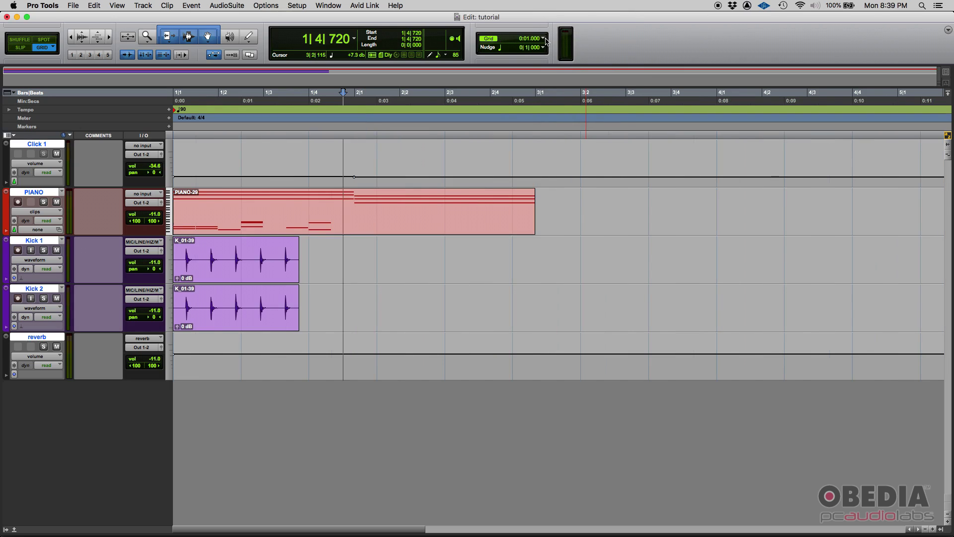
pyautogui.click(546, 39)
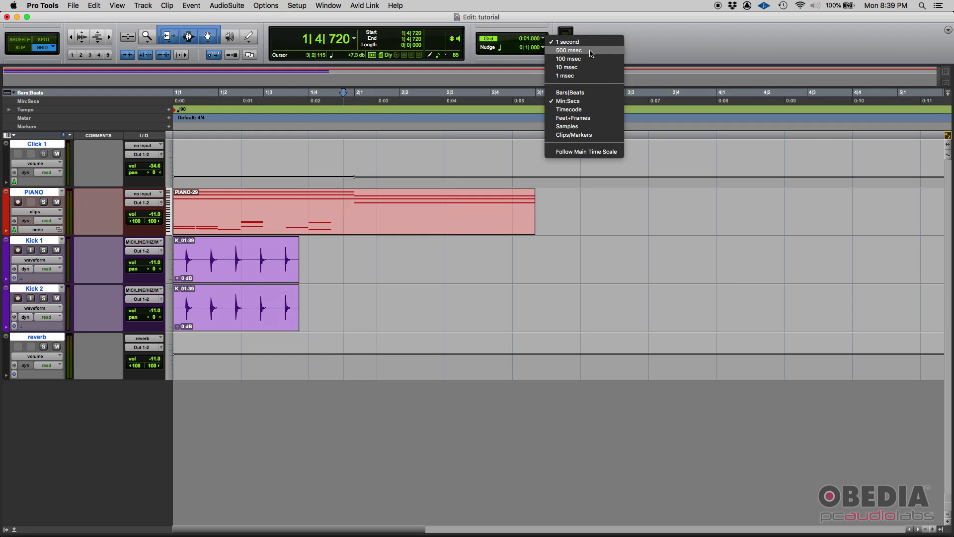
pyautogui.click(590, 51)
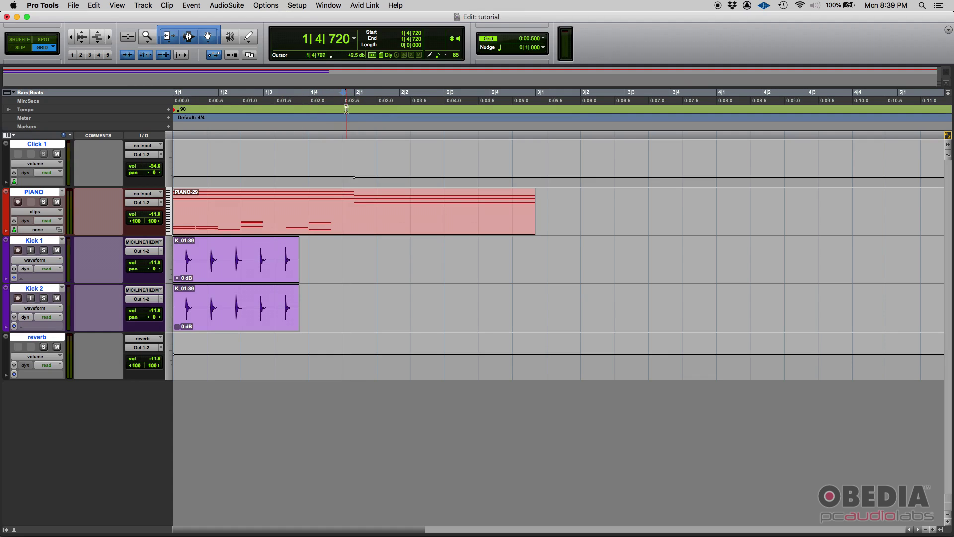
pyautogui.click(545, 39)
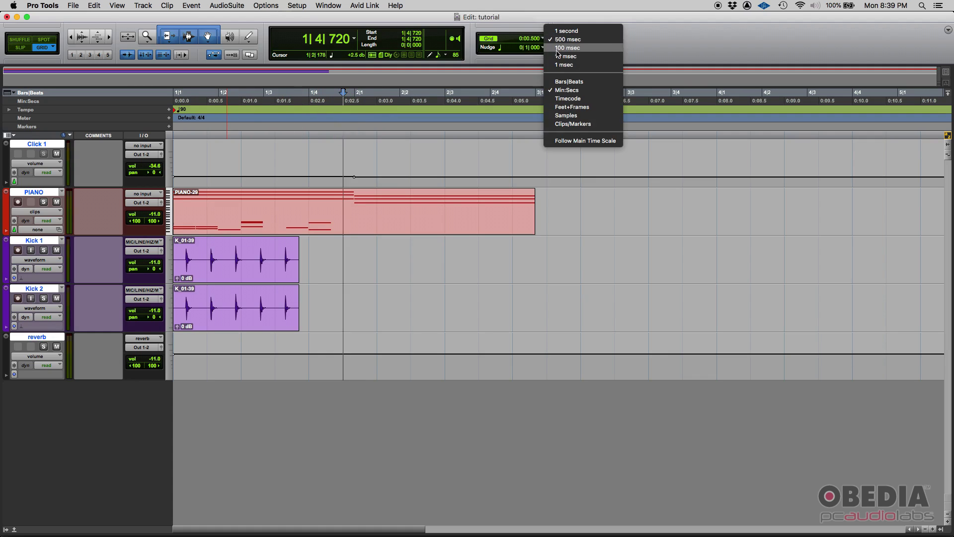
pyautogui.click(556, 48)
pyautogui.click(536, 40)
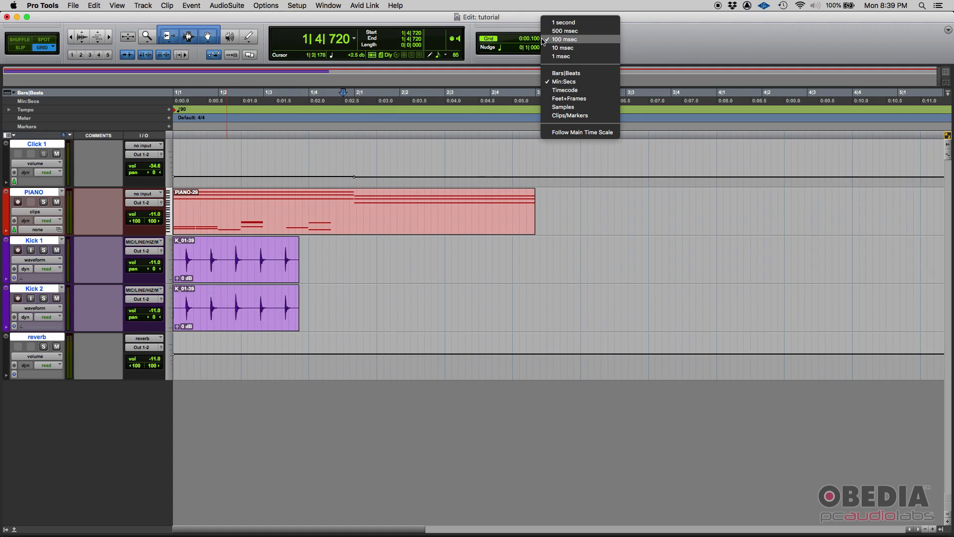
pyautogui.click(565, 82)
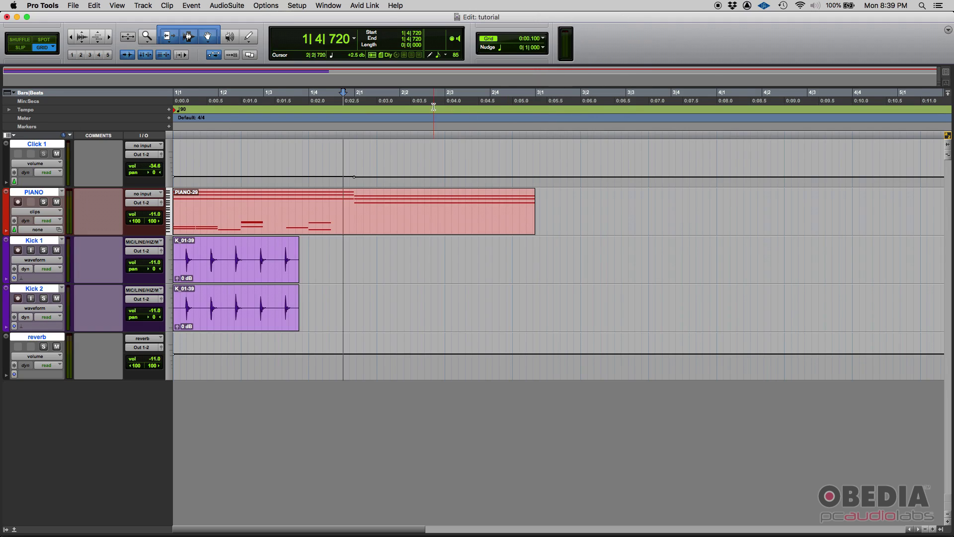
# Step: Test 100 msec snapping with selections on Click 1, then switch the grid to Timecode
pyautogui.moveTo(353, 159); pyautogui.dragTo(167, 153)
pyautogui.moveTo(351, 158); pyautogui.dragTo(187, 158)
pyautogui.click(196, 159)
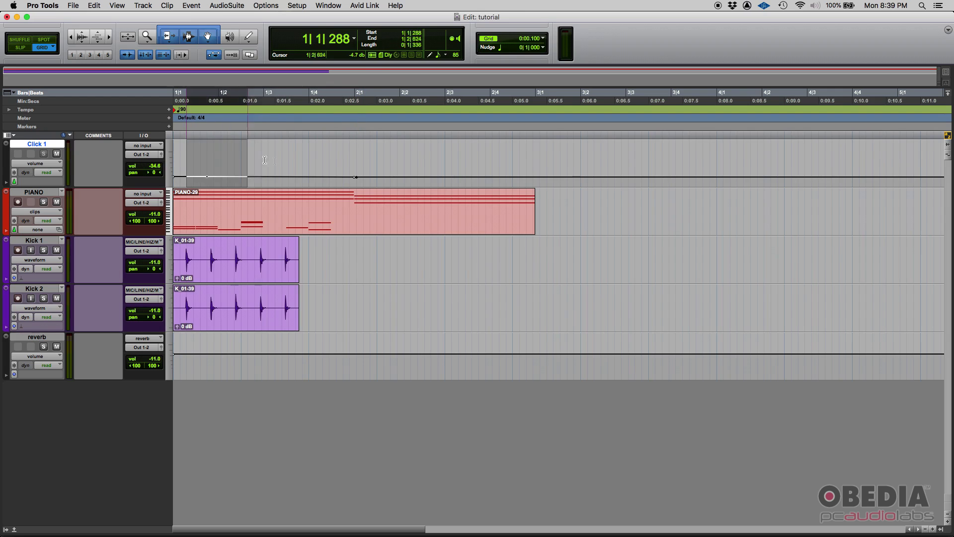
pyautogui.click(275, 159)
pyautogui.click(545, 38)
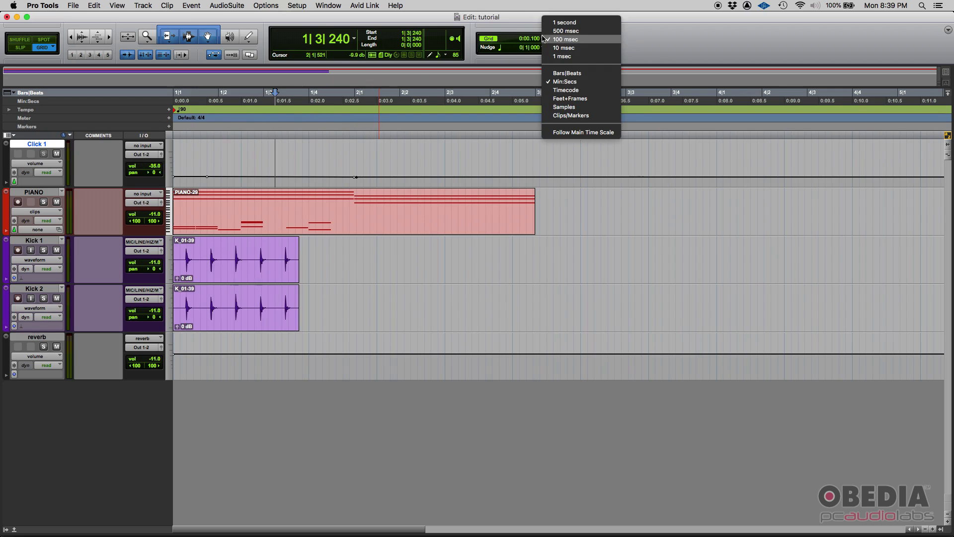
pyautogui.click(594, 90)
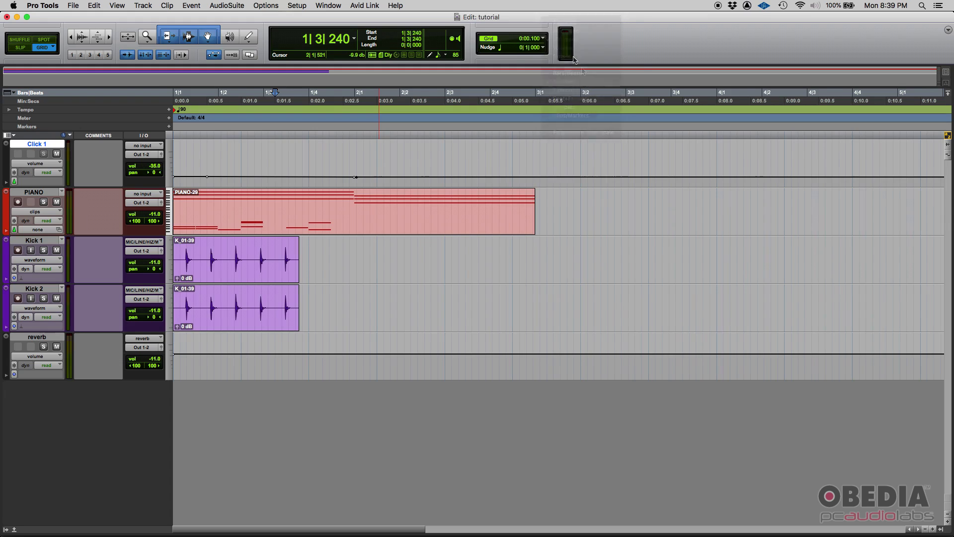
# Step: Return the grid to Bars|Beats and delete the Click 1 volume breakpoints in bar 1
pyautogui.click(546, 38)
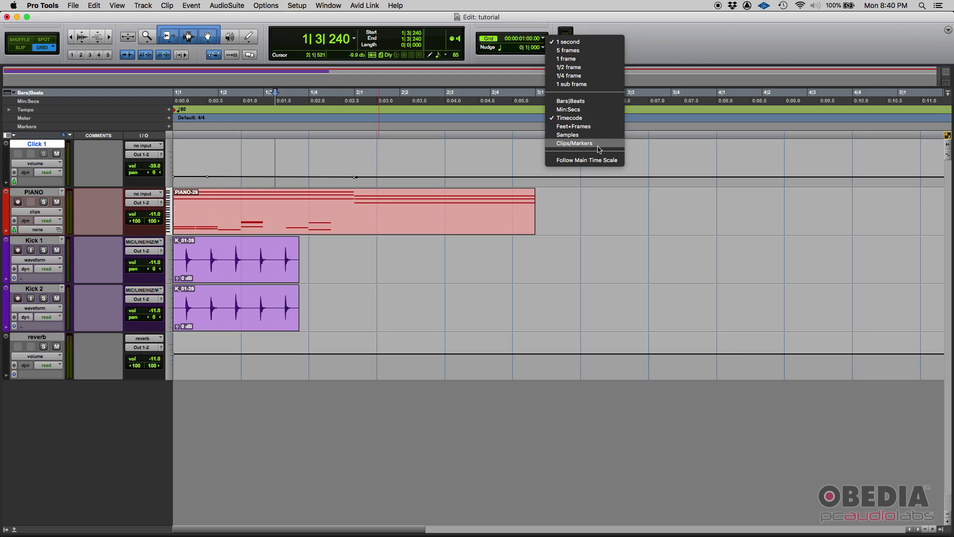
pyautogui.click(583, 101)
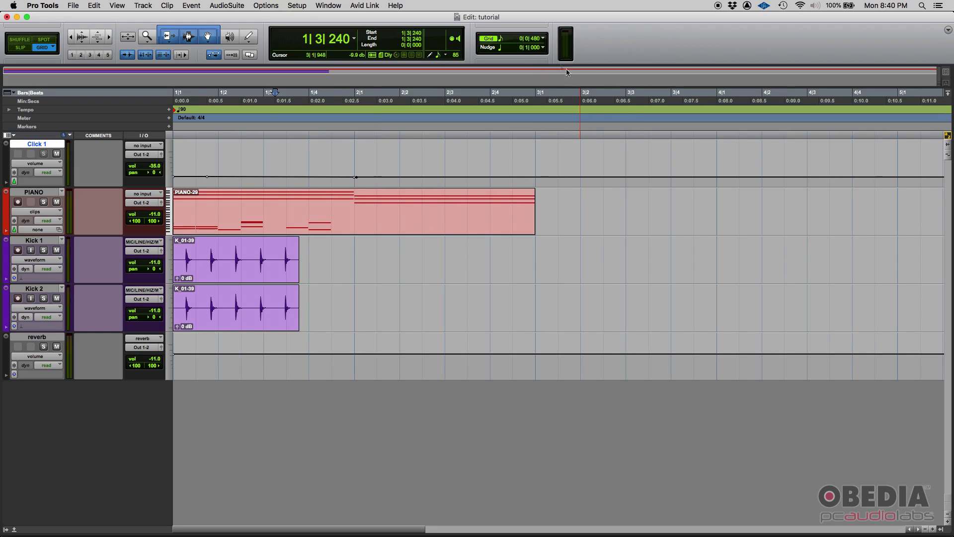
pyautogui.moveTo(376, 158); pyautogui.dragTo(316, 165)
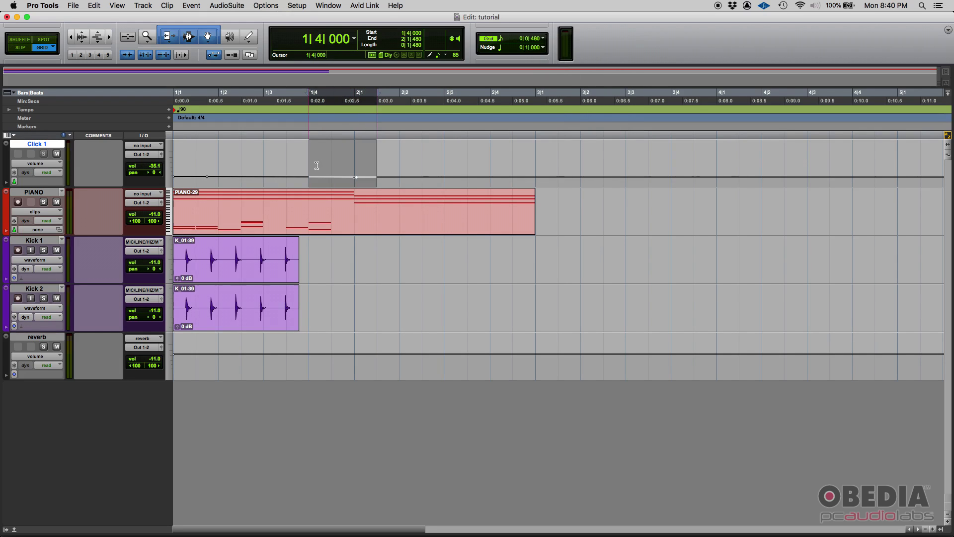
pyautogui.press('Delete')
pyautogui.click(318, 166)
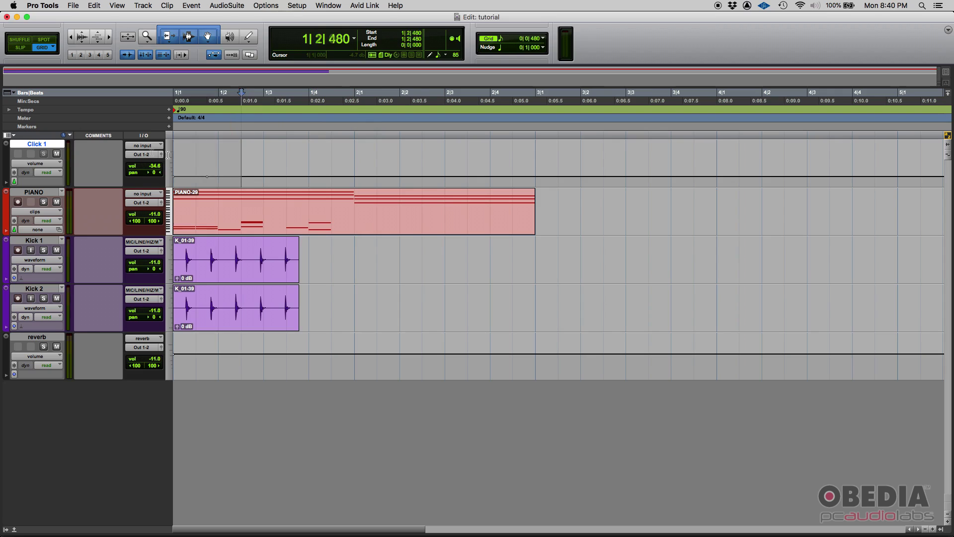
pyautogui.moveTo(246, 167); pyautogui.dragTo(174, 164)
pyautogui.press('Delete')
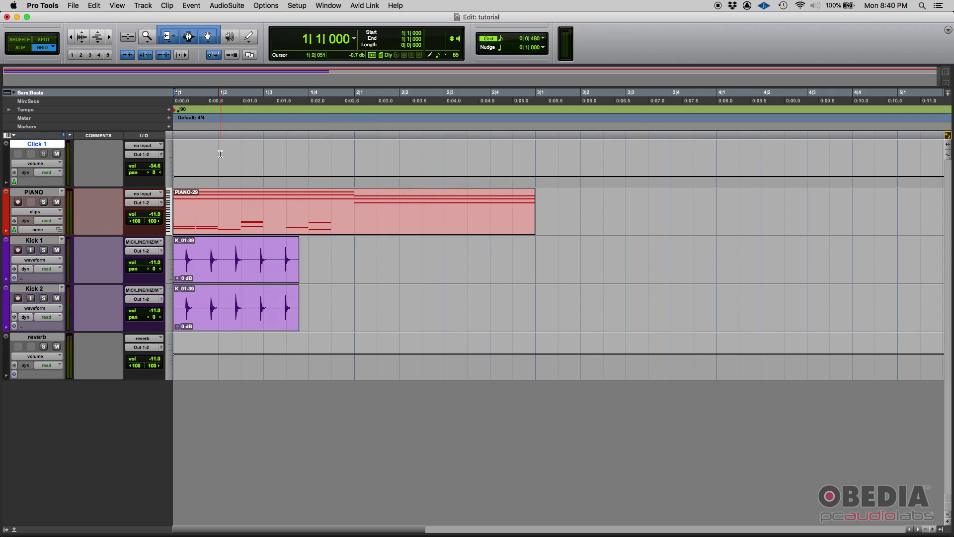
pyautogui.click(220, 153)
# Step: Try a Min:Secs nudge, restore Bars|Beats at 0|1|000, and select the Kick 1 clip
pyautogui.click(542, 48)
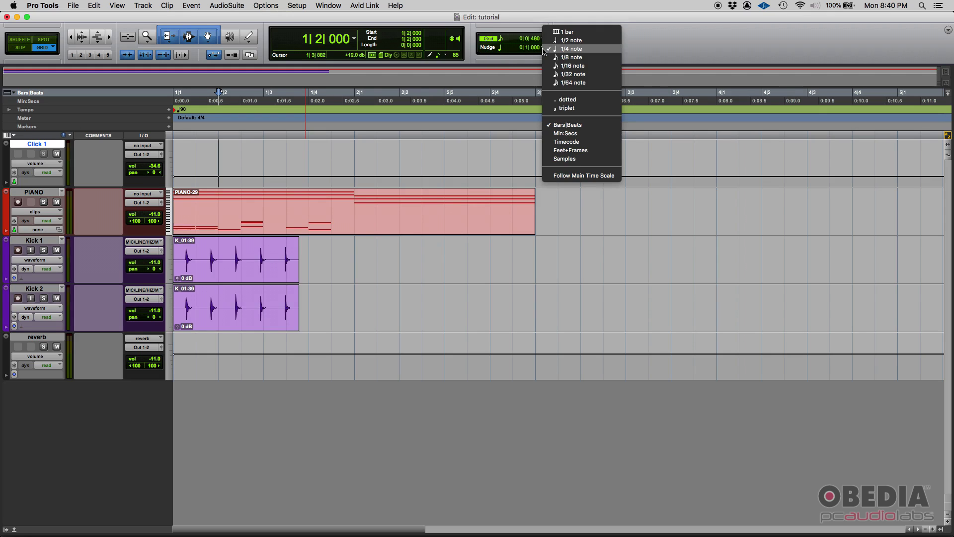
pyautogui.click(519, 34)
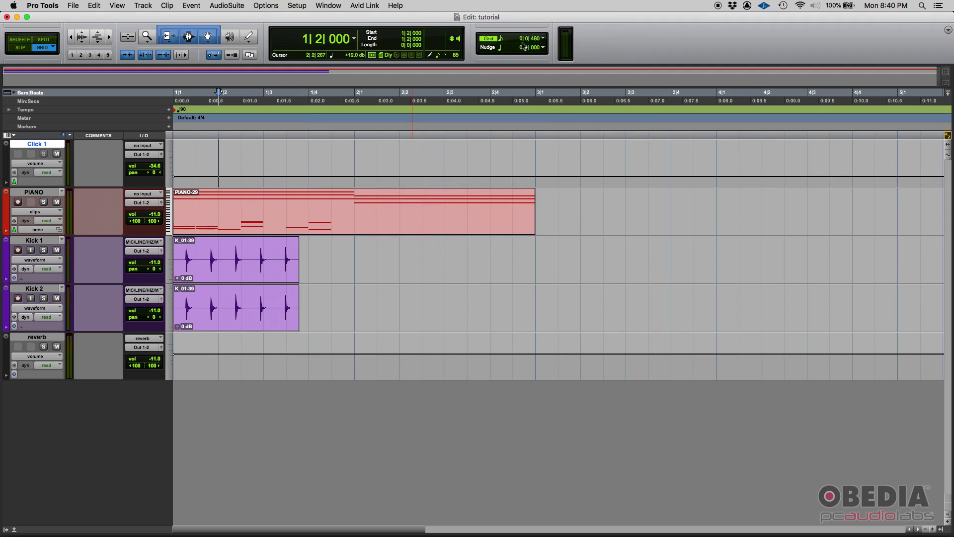
pyautogui.click(543, 48)
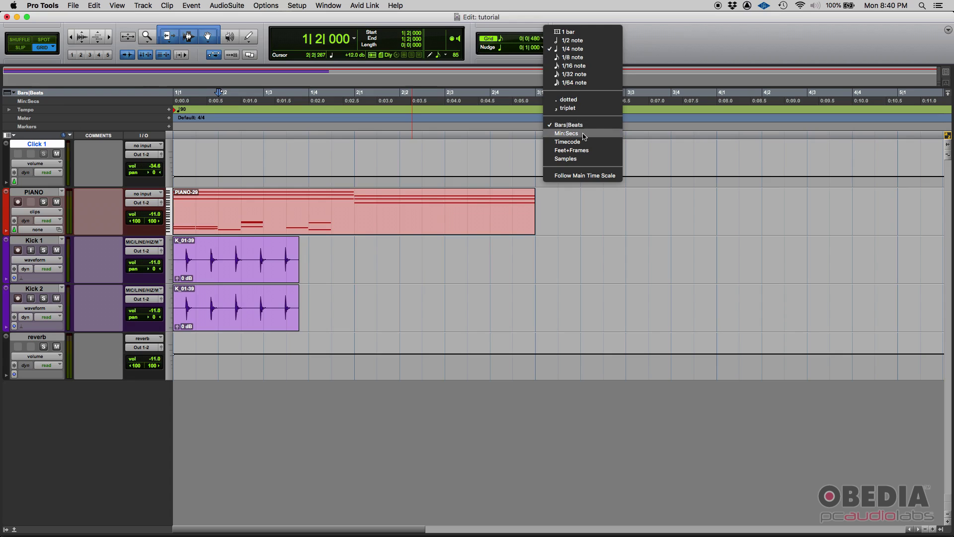
pyautogui.click(584, 136)
pyautogui.click(543, 47)
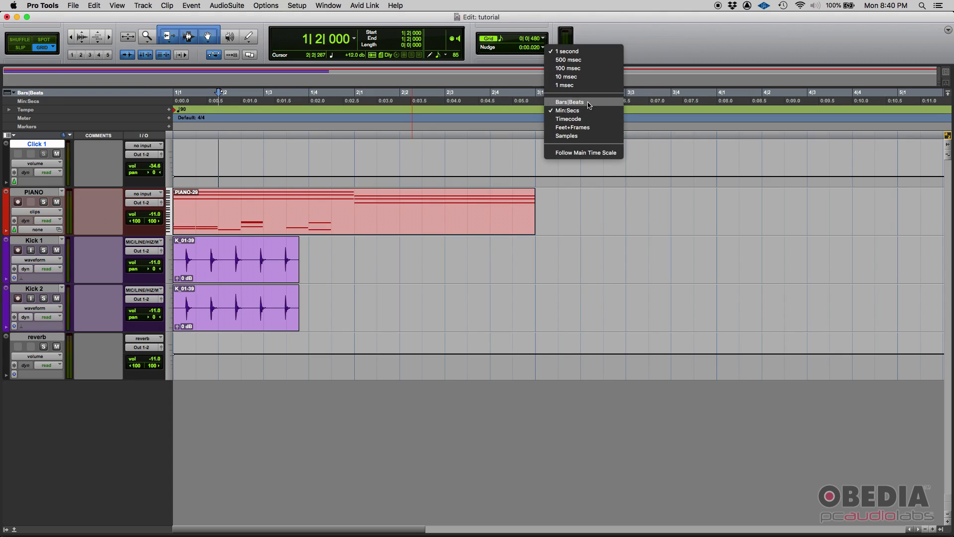
pyautogui.click(588, 106)
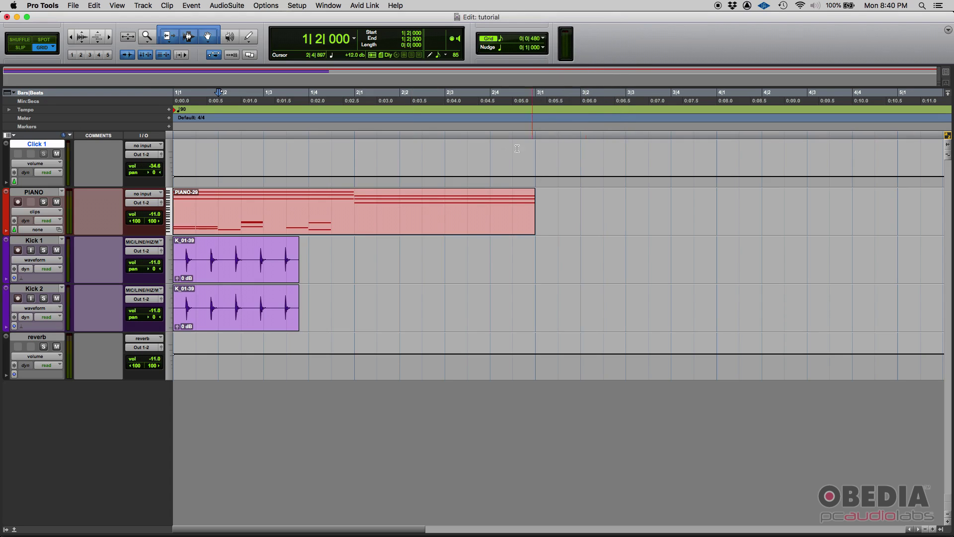
pyautogui.click(272, 267)
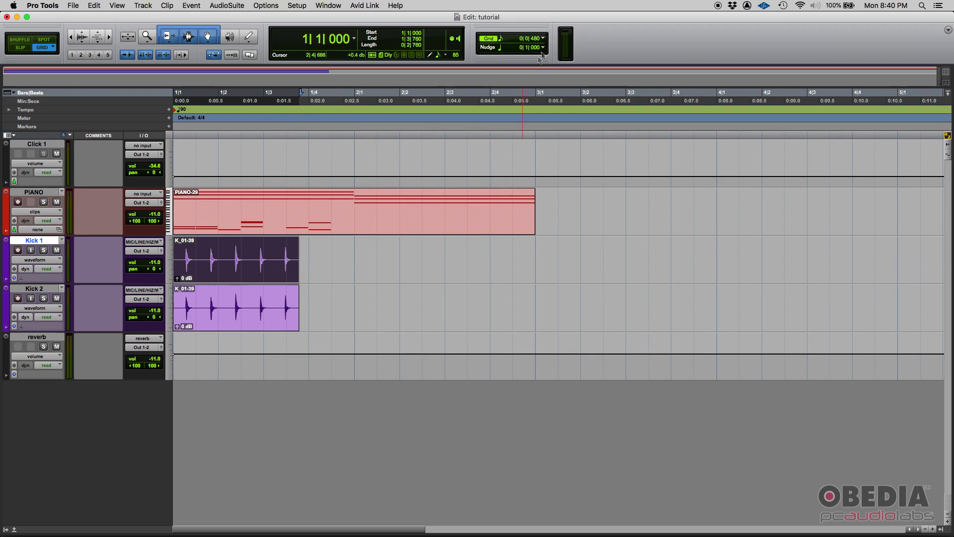
# Step: Set the nudge value to a half note (0|2|000)
pyautogui.click(277, 289)
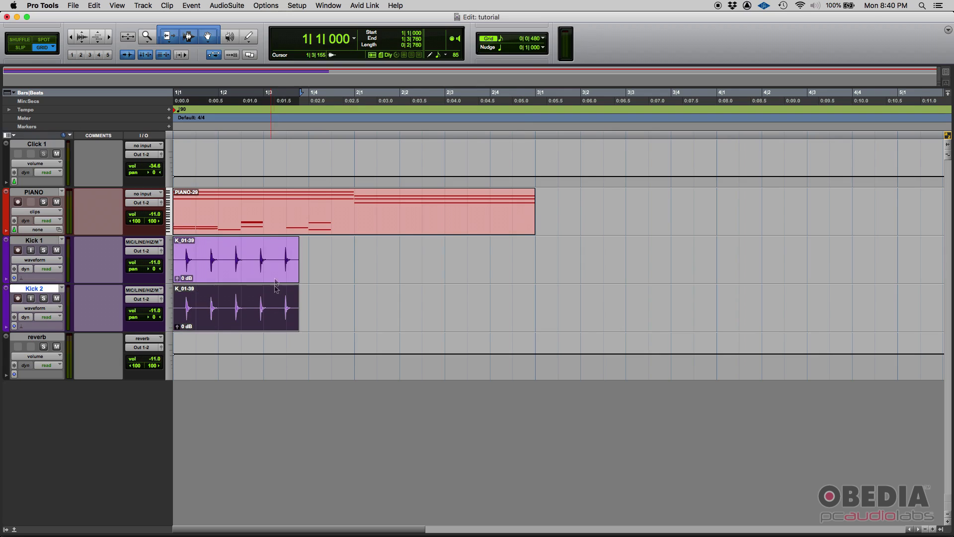
pyautogui.click(271, 271)
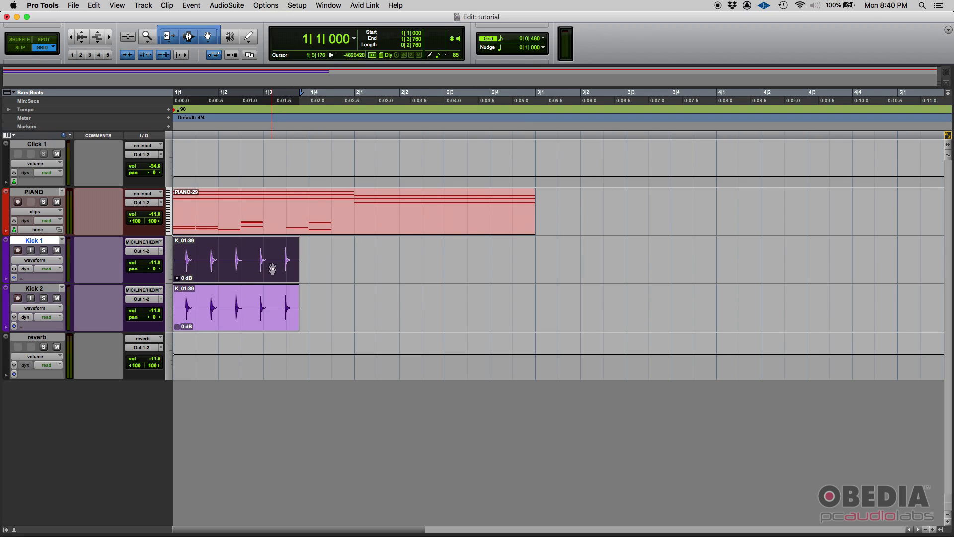
pyautogui.click(542, 49)
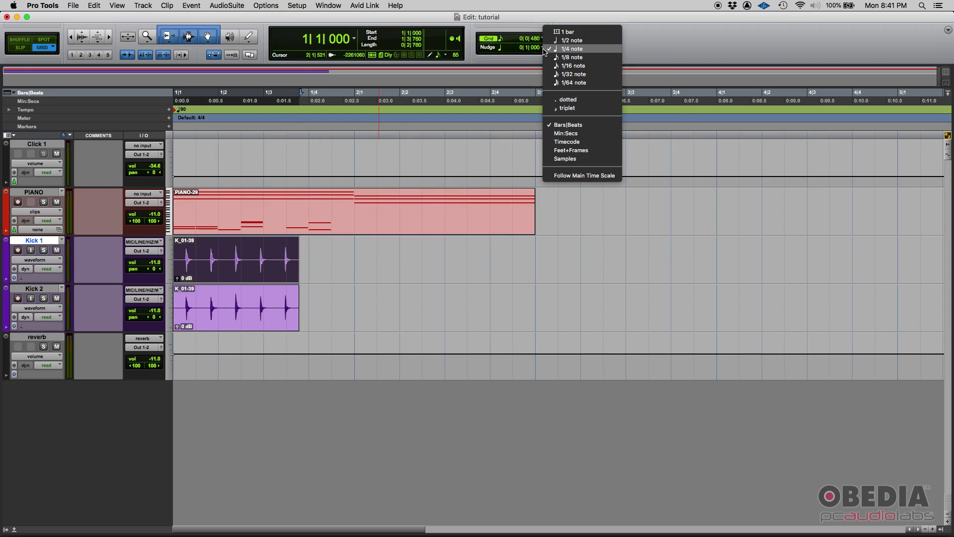
pyautogui.click(579, 40)
pyautogui.click(329, 267)
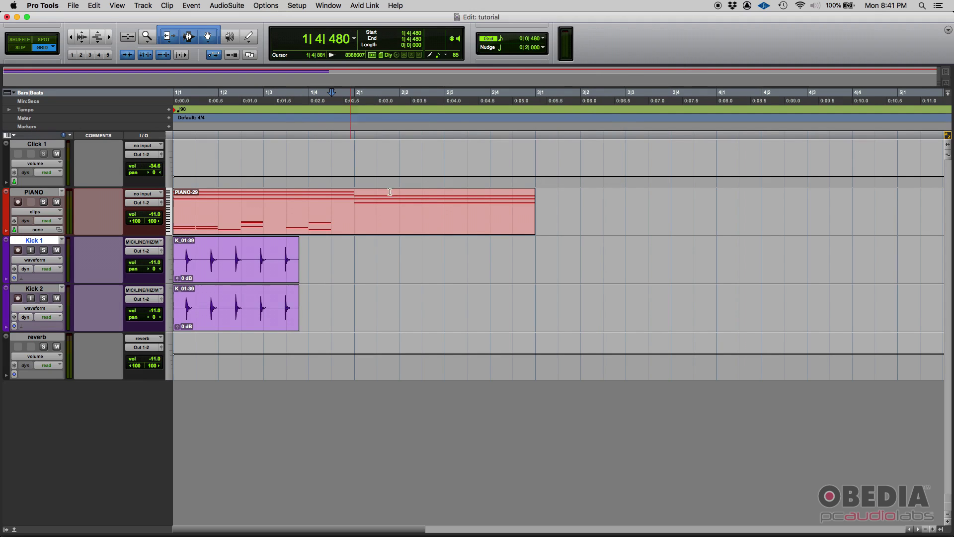
pyautogui.click(547, 55)
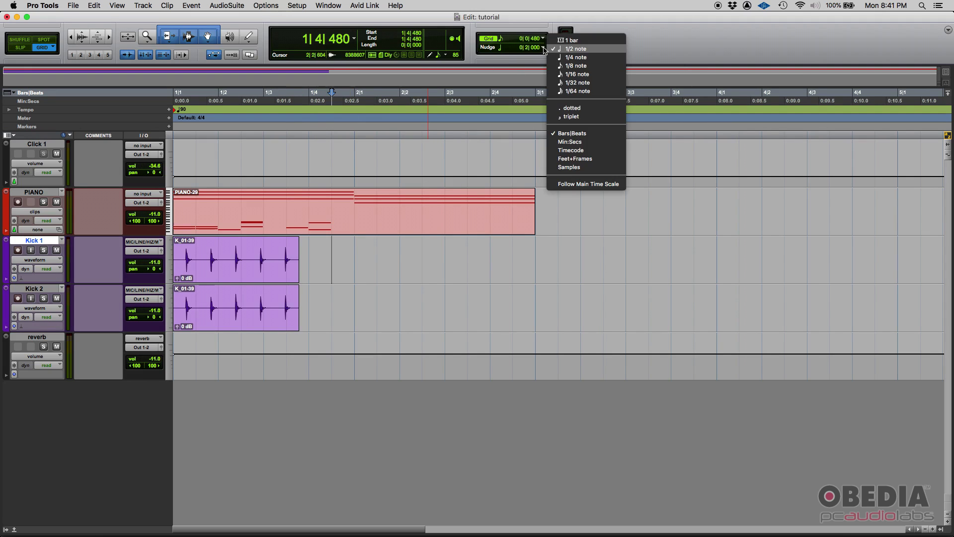
pyautogui.click(578, 53)
# Step: Nudge the Kick 1 clip two half notes later, then back to 1|1|000
pyautogui.click(259, 271)
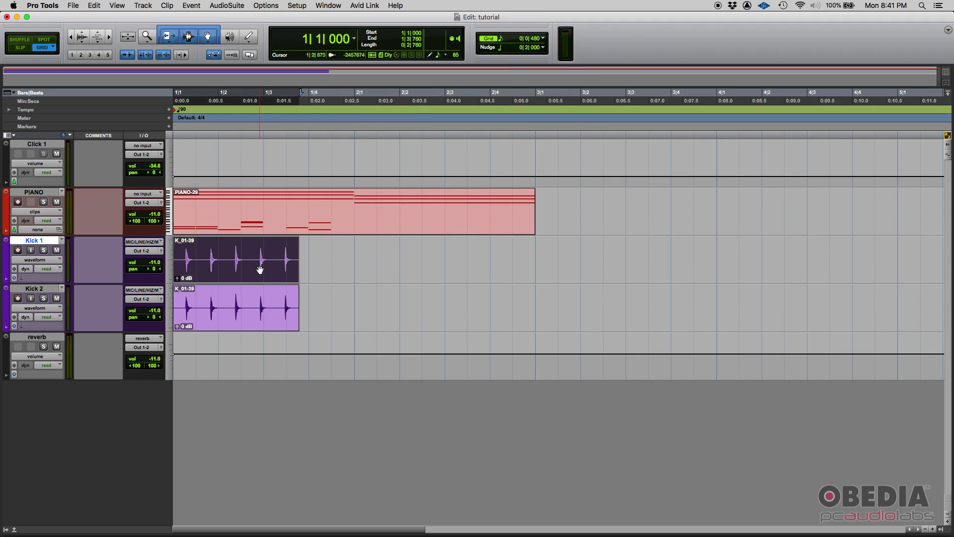
pyautogui.press('KP_Add')
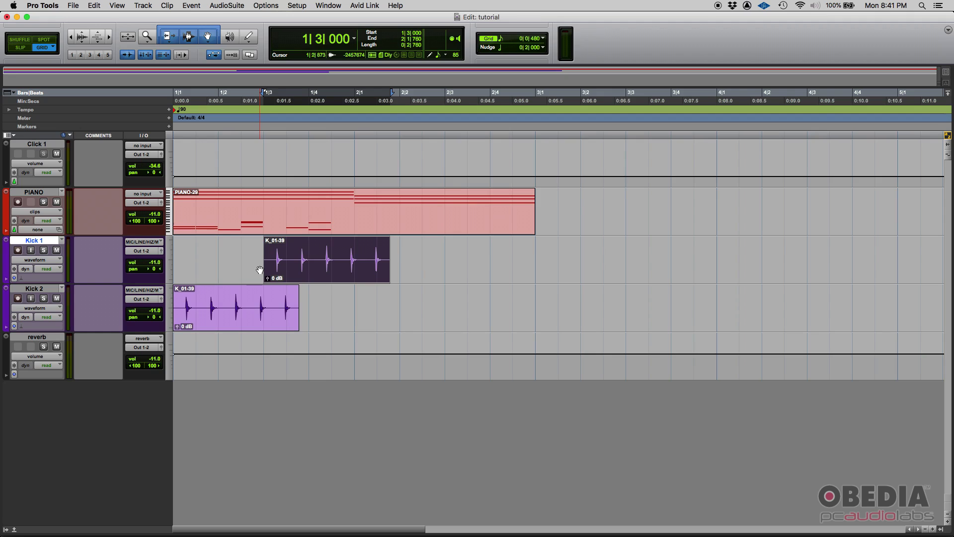
pyautogui.press('+')
pyautogui.press('+')
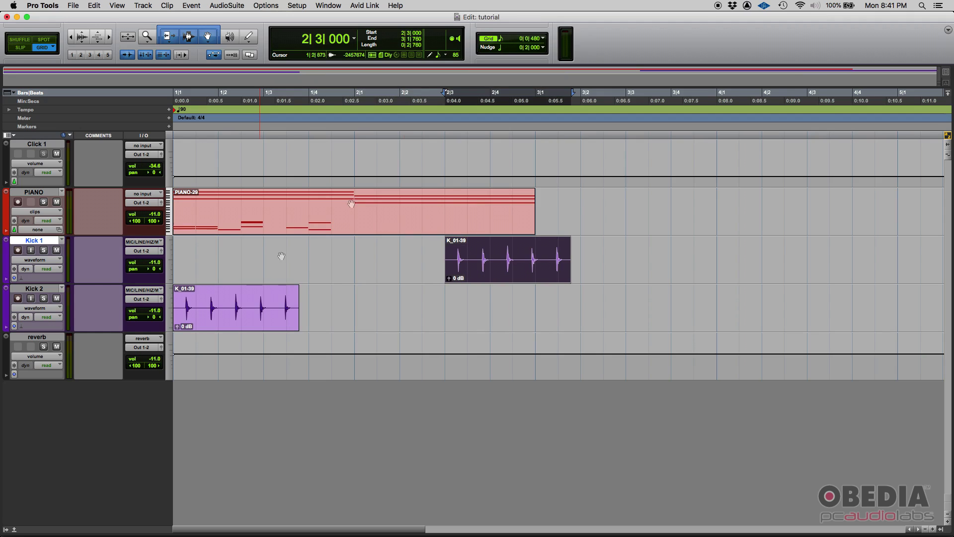
pyautogui.click(542, 48)
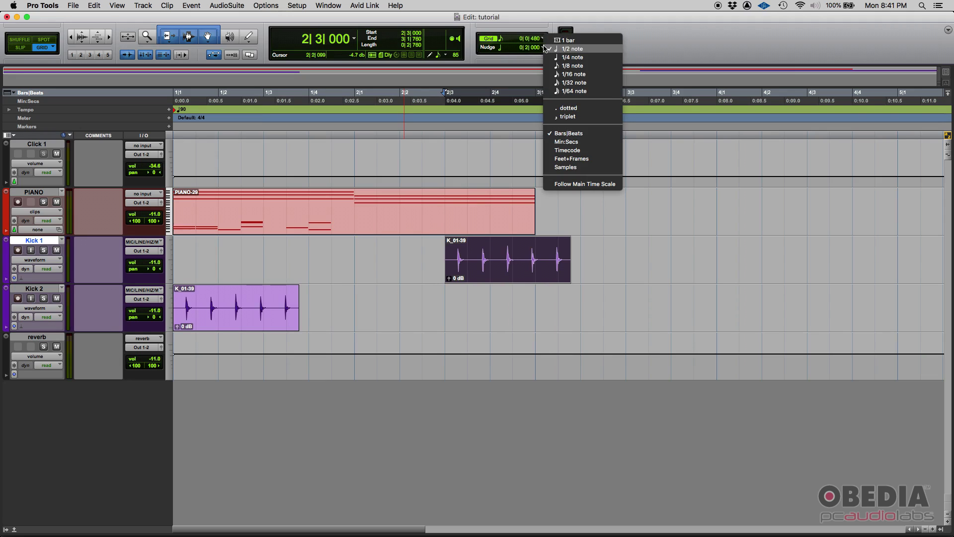
pyautogui.click(688, 29)
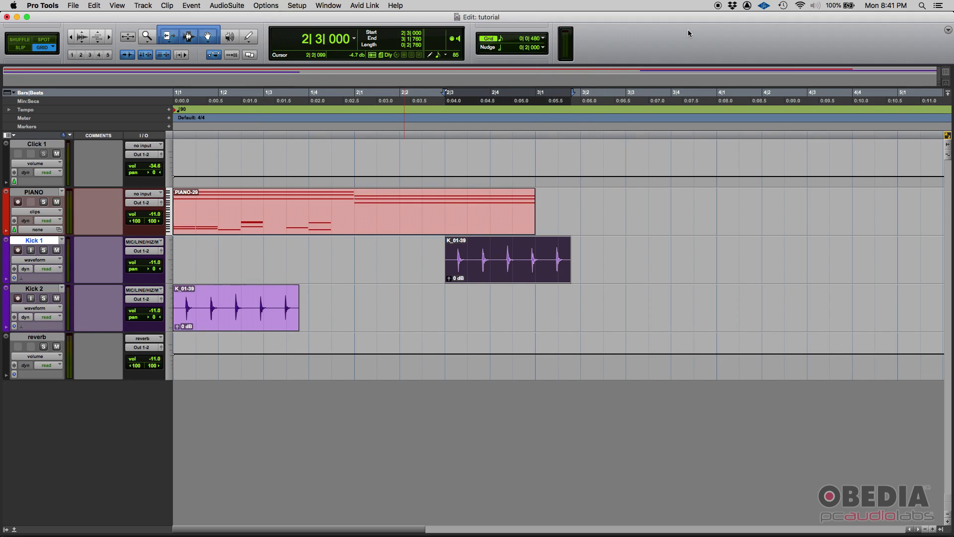
pyautogui.press('-')
pyautogui.press('-')
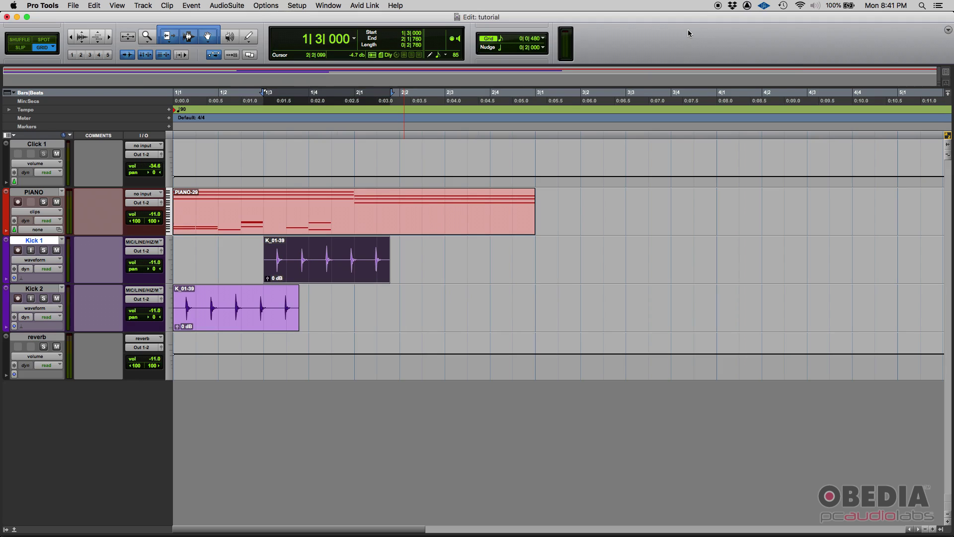
pyautogui.press('-')
pyautogui.press('+')
pyautogui.press('+')
pyautogui.press('-')
pyautogui.press('-')
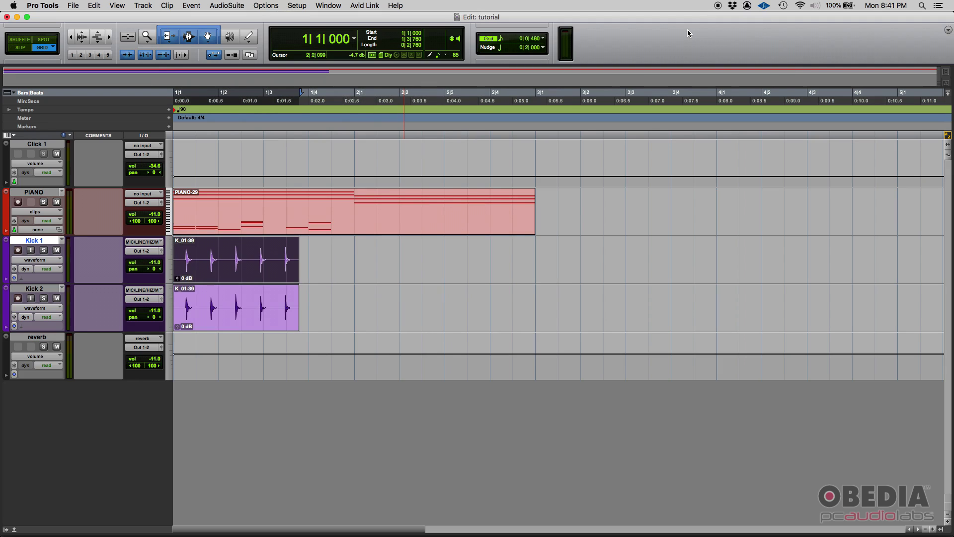
pyautogui.click(543, 47)
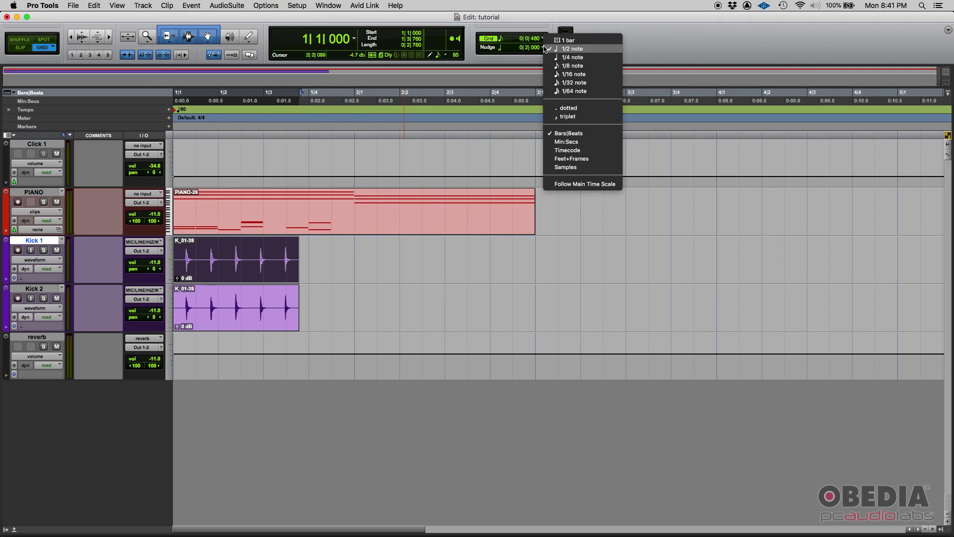
# Step: Set the nudge to a 1/8 note and nudge the Kick 1 clip later and back to 1|1|000
pyautogui.click(572, 65)
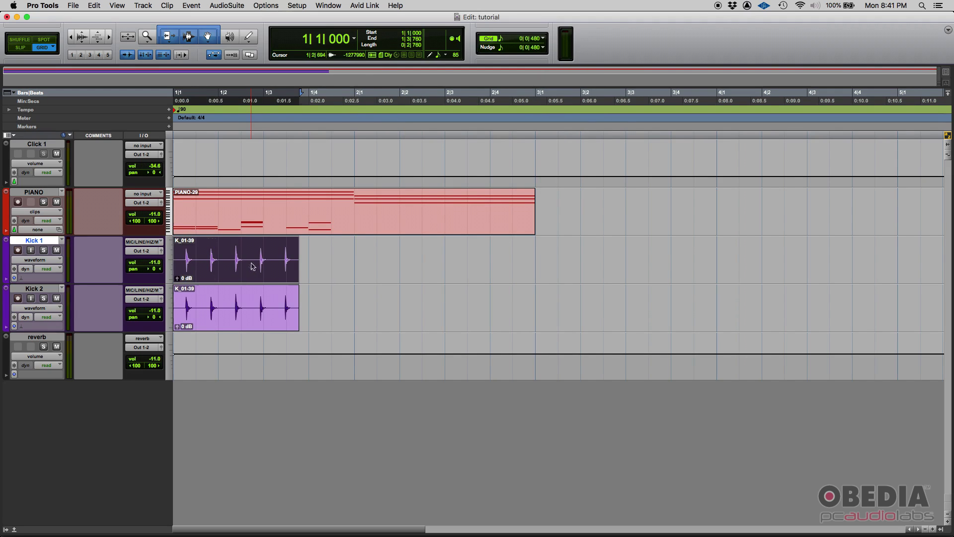
pyautogui.press('+')
pyautogui.press('+')
pyautogui.press('+')
pyautogui.press('+')
pyautogui.press('-')
pyautogui.press('-')
pyautogui.press('-')
pyautogui.press('-')
# Step: Set the grid to a 1/16 note and test it with selections on Click 1, ending at 1|4|000
pyautogui.click(543, 41)
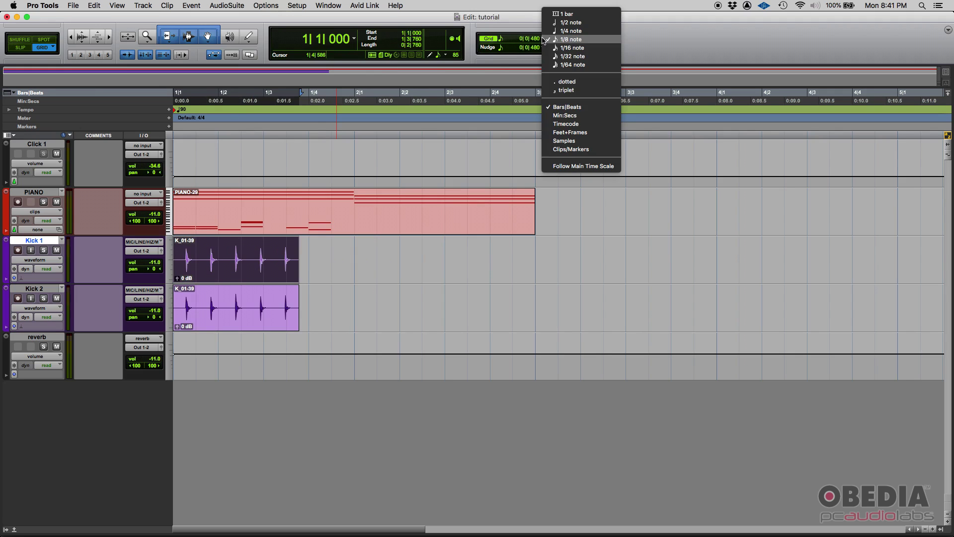
pyautogui.click(572, 48)
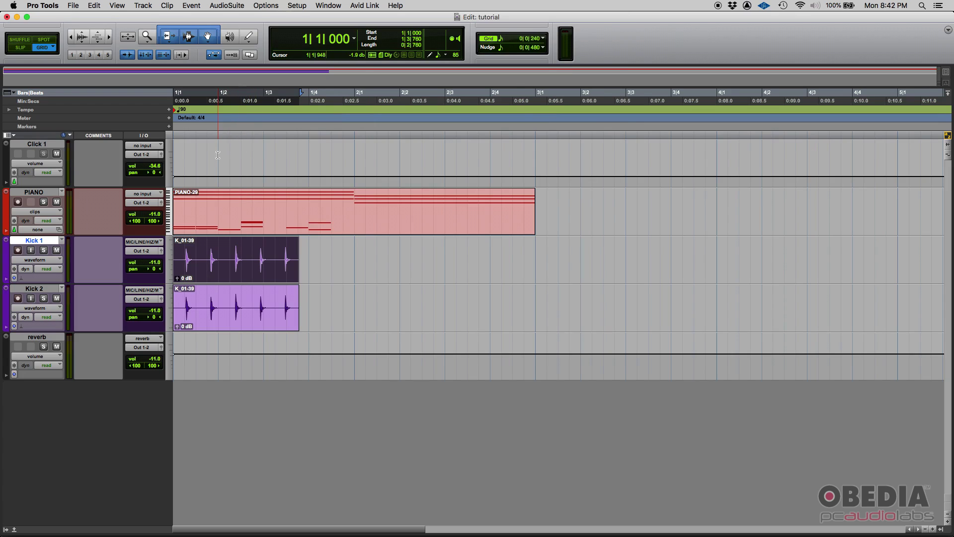
pyautogui.moveTo(217, 155); pyautogui.dragTo(308, 157)
pyautogui.click(276, 159)
pyautogui.click(306, 156)
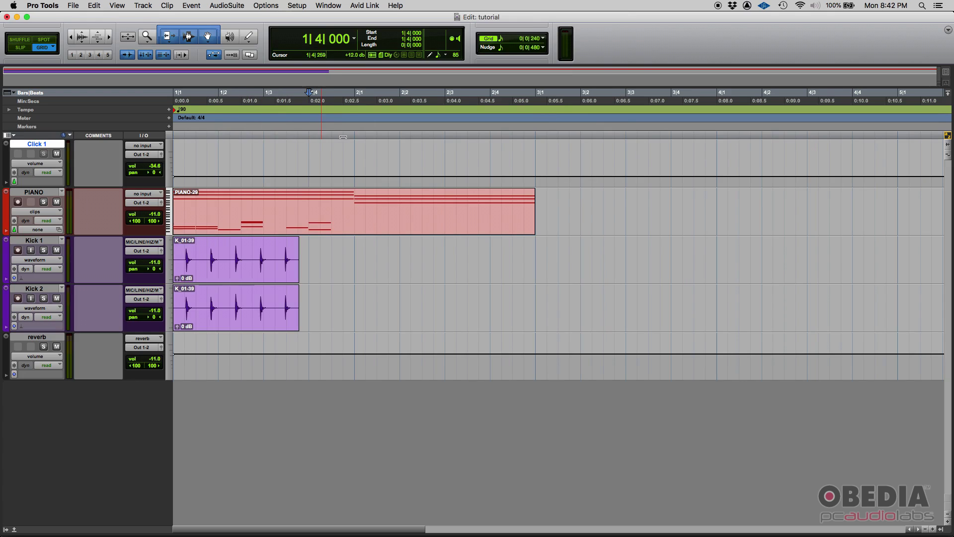